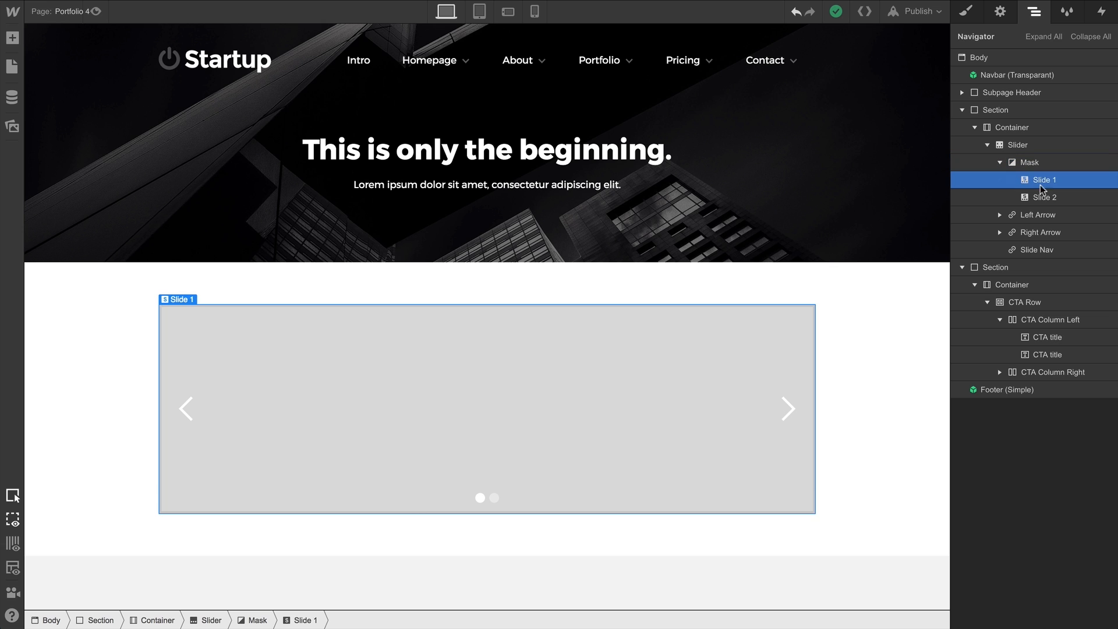
- Inspect the slider's structure by selecting its second slide, left arrow, right arrow and slide nav in turn
left_click(1044, 198)
left_click(1013, 216)
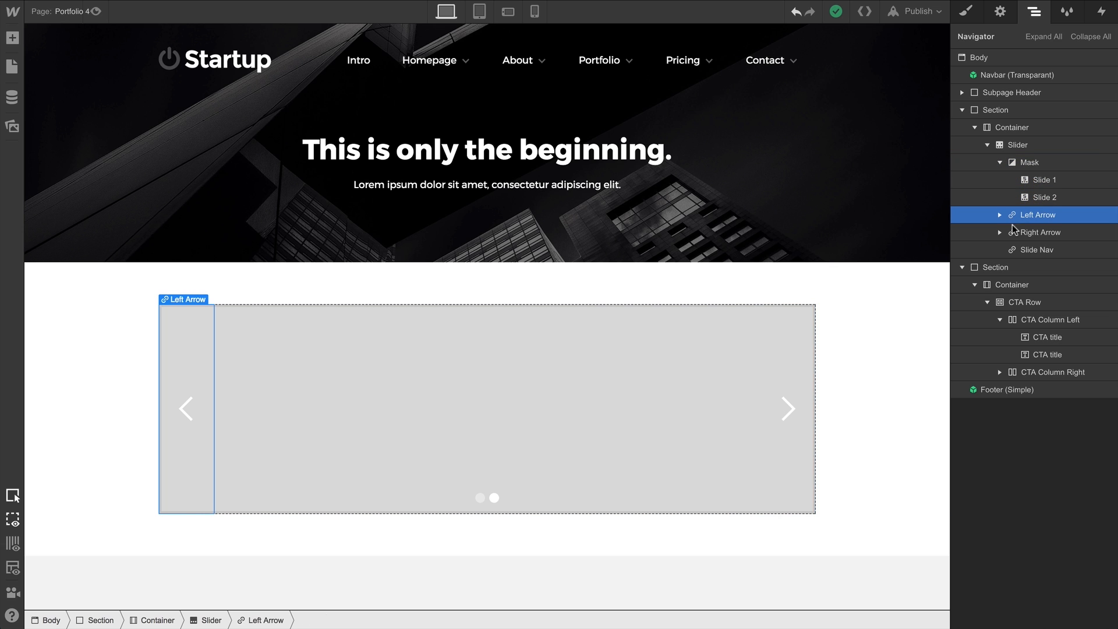
left_click(1013, 232)
left_click(1047, 257)
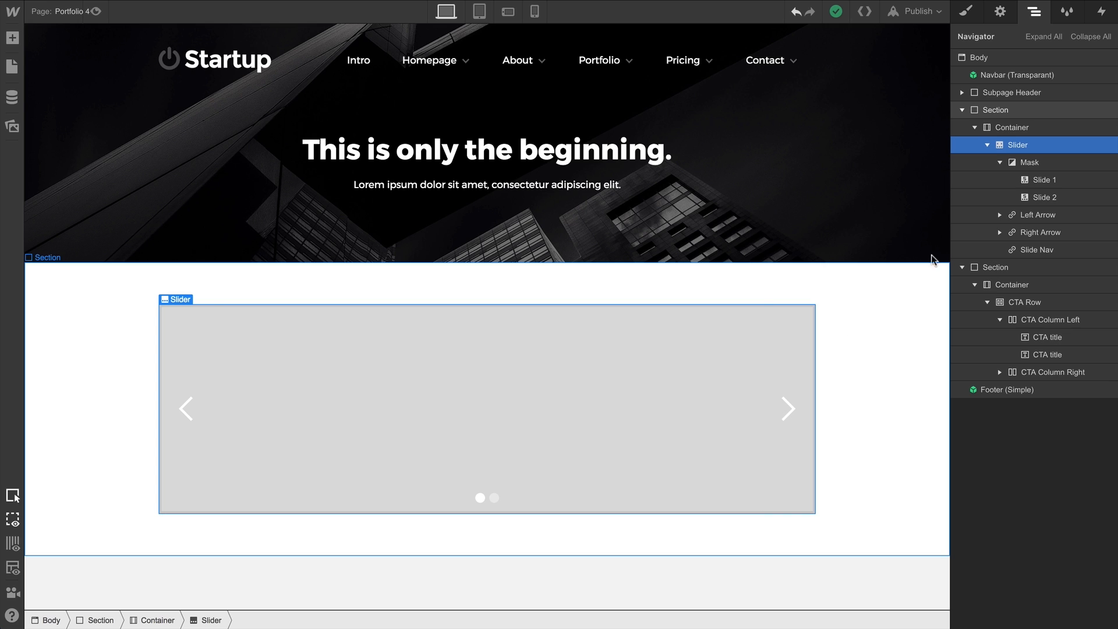
- Add two more slides to the slider in the slider settings
left_click(1034, 180)
left_click(1037, 199)
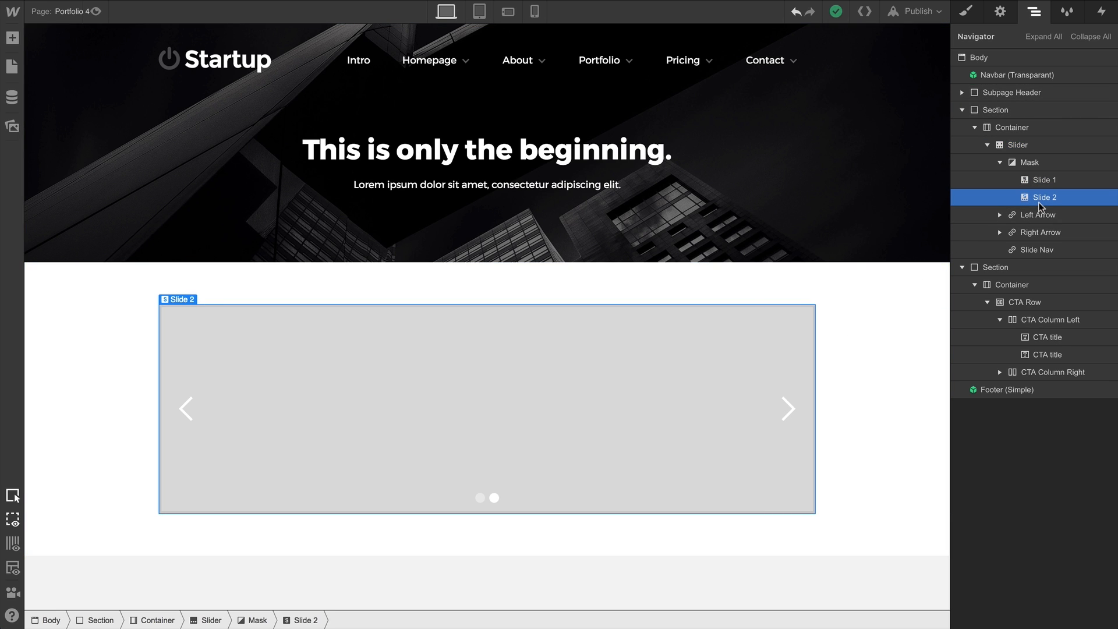
left_click(1002, 12)
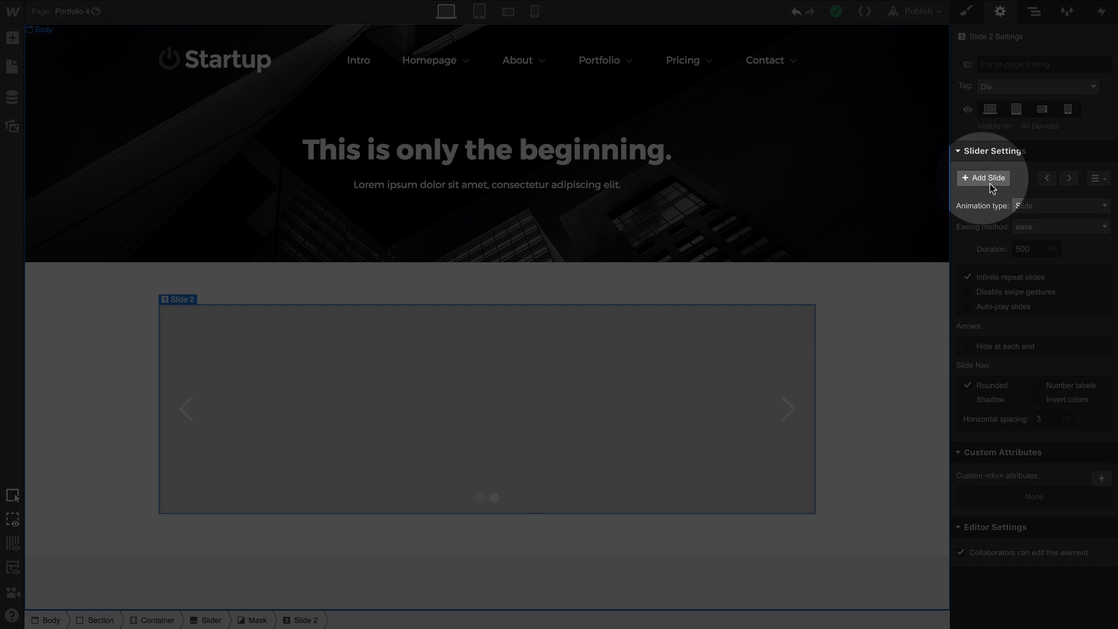
left_click(991, 185)
left_click(992, 185)
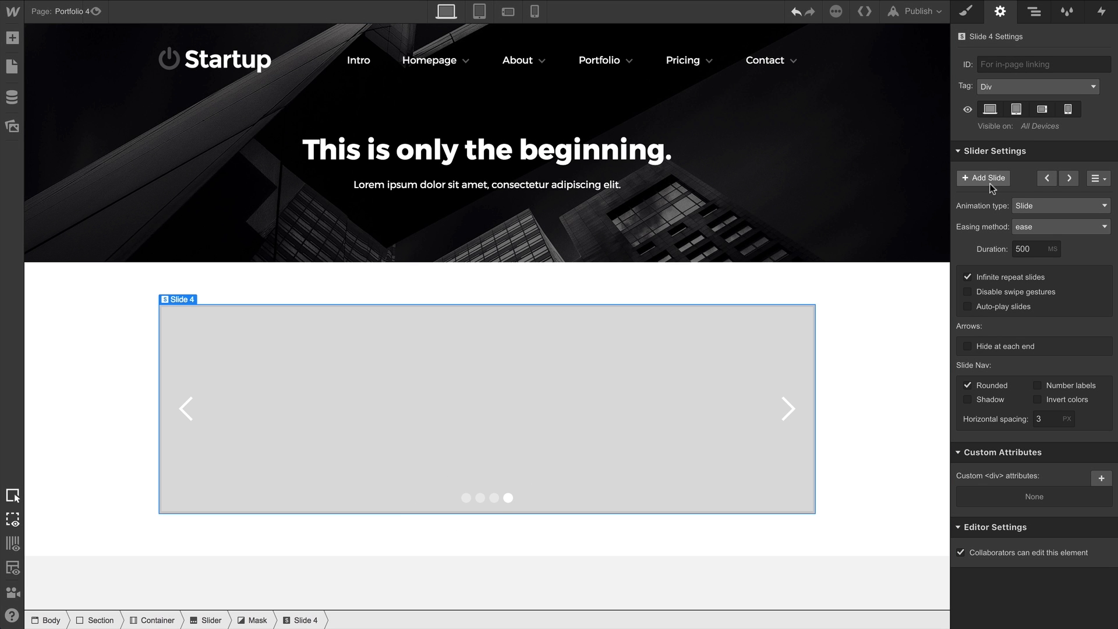
- Go through all the slides with the slide nav dots, and step forward through them with the slider settings' next control
left_click(468, 500)
left_click(480, 499)
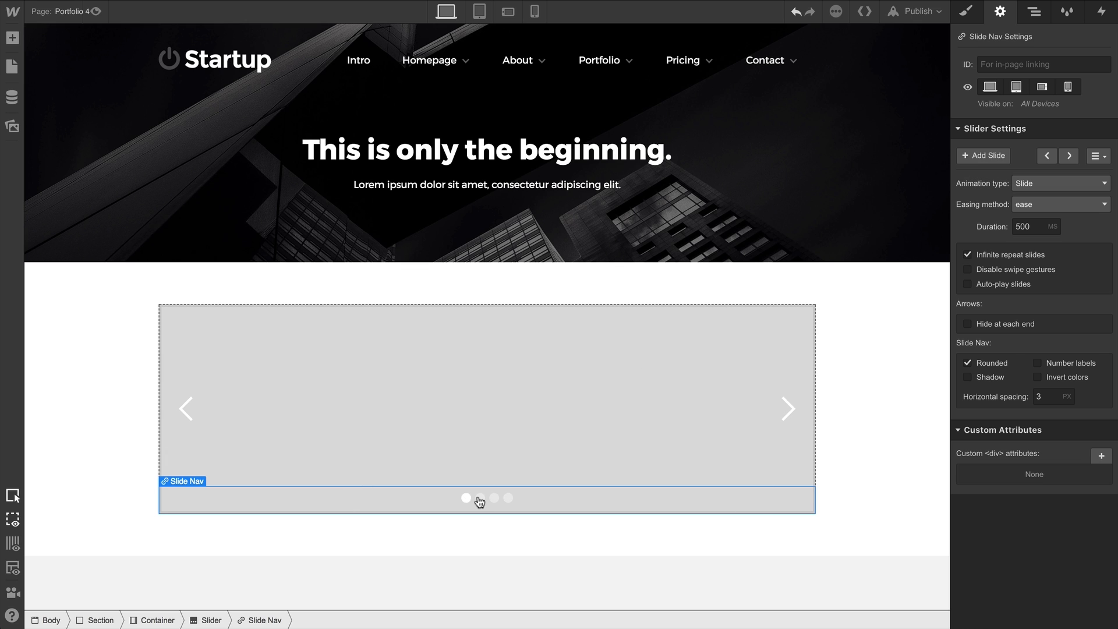
left_click(493, 499)
left_click(509, 499)
left_click(466, 499)
left_click(1069, 156)
left_click(1069, 156)
left_click(1070, 156)
left_click(1069, 156)
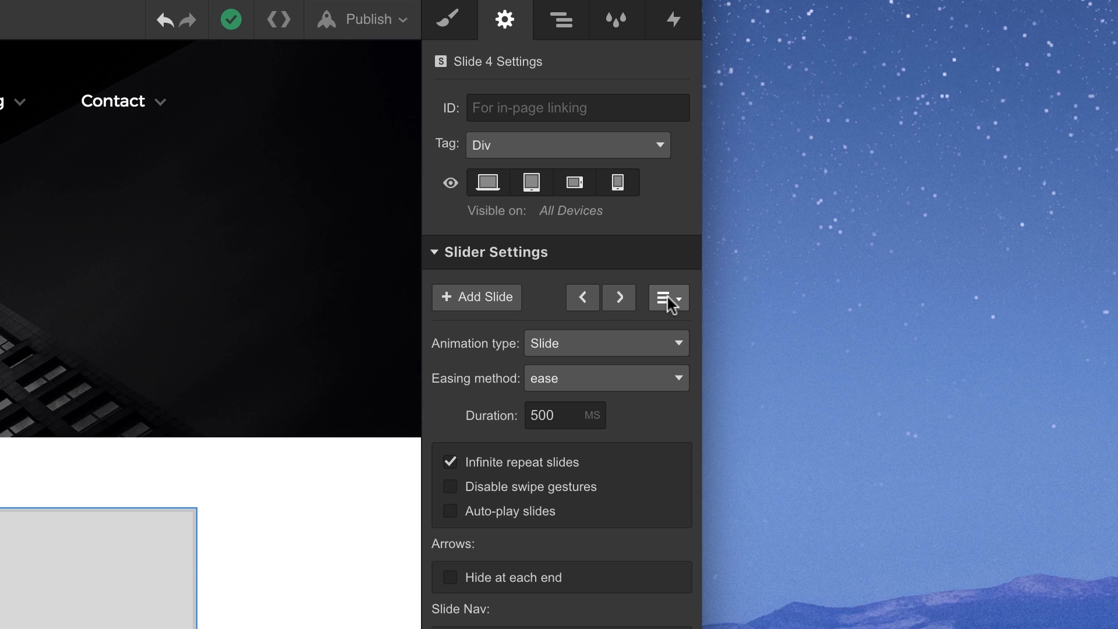
- View the list of slides in the slider settings and close it without choosing another slide
left_click(1098, 156)
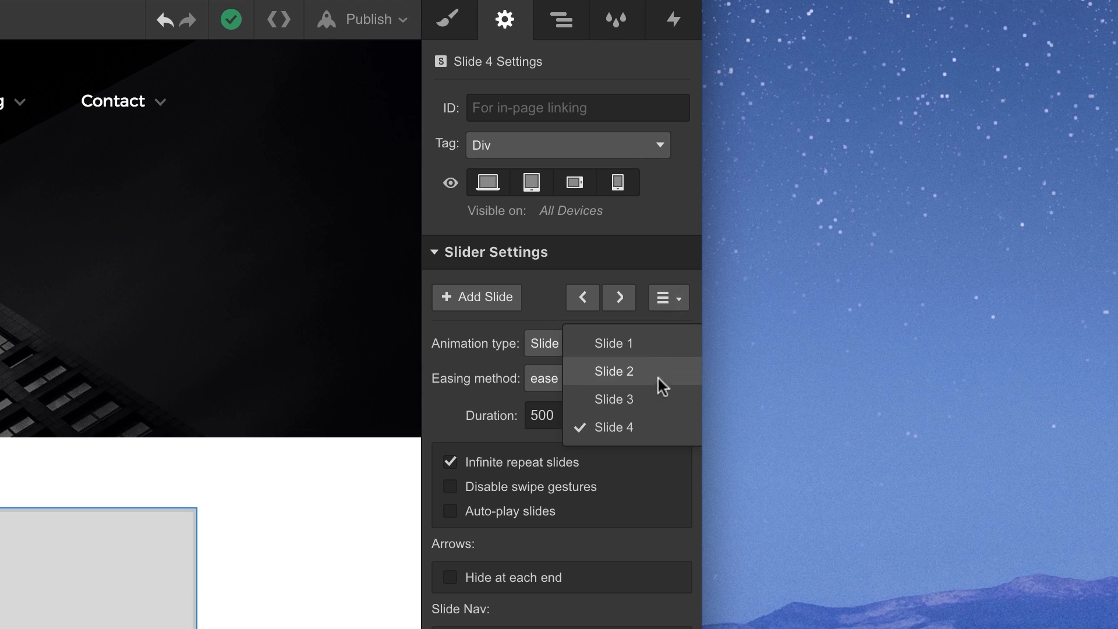
left_click(666, 296)
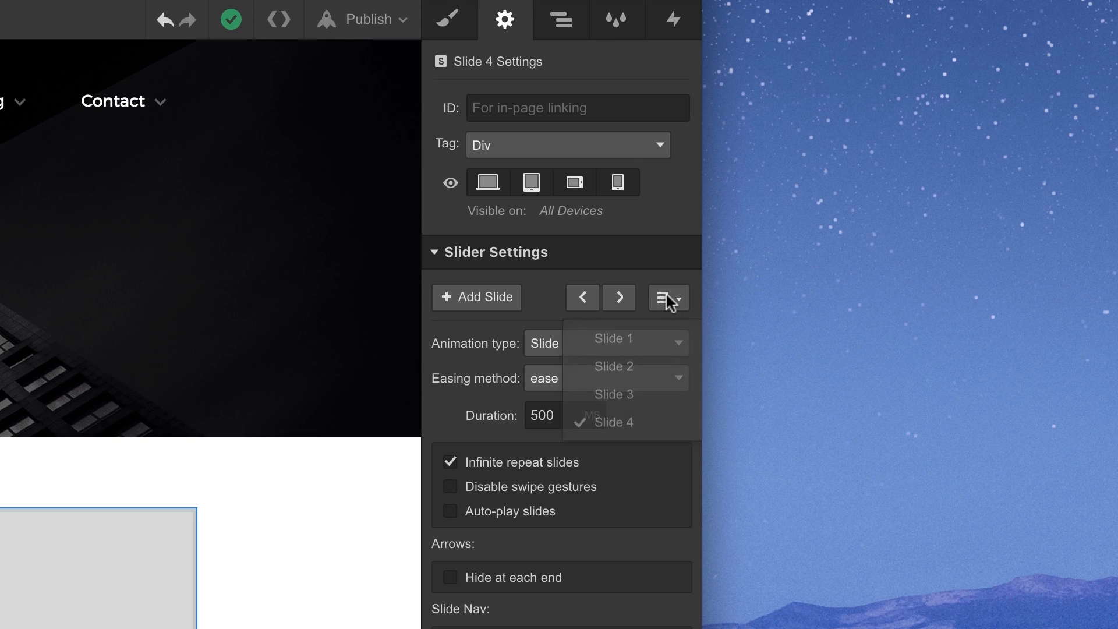
left_click(569, 26)
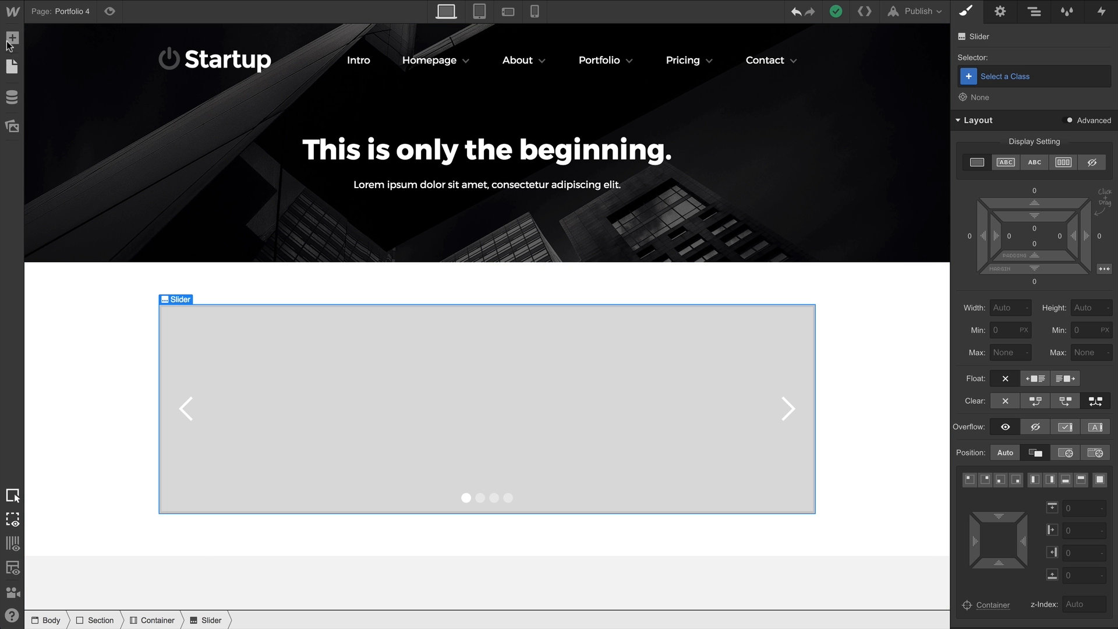
- Examine the typography and background style settings of the section that holds the slider
left_click(11, 38)
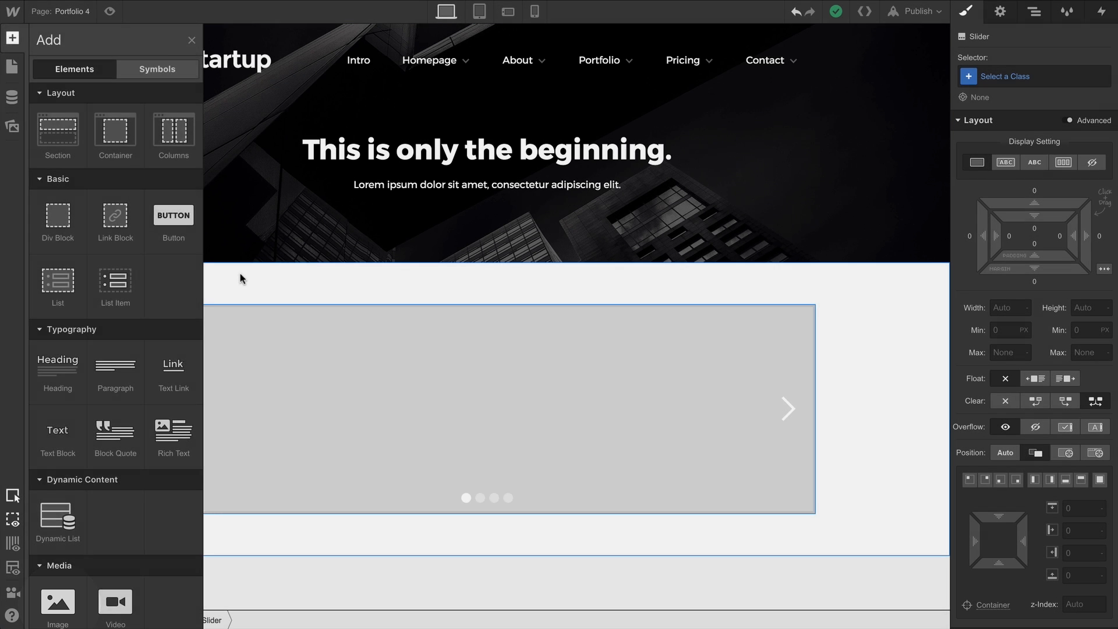
left_click(316, 282)
scroll(977, 336, "down", 7)
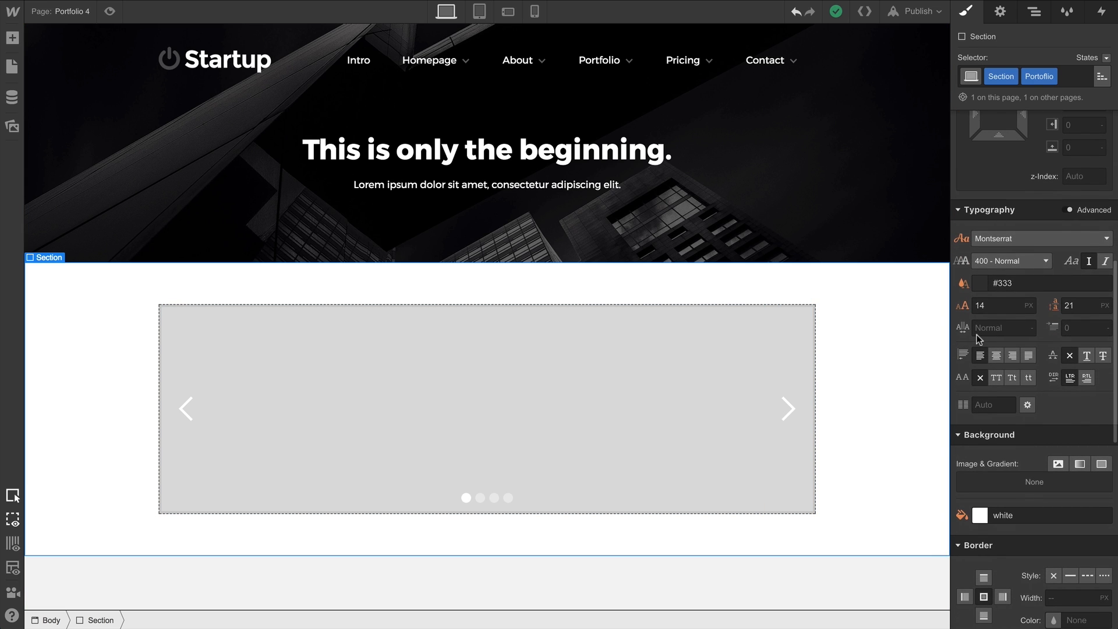
- Create a new class named Slide 1 on the slider's first slide
left_click(691, 357)
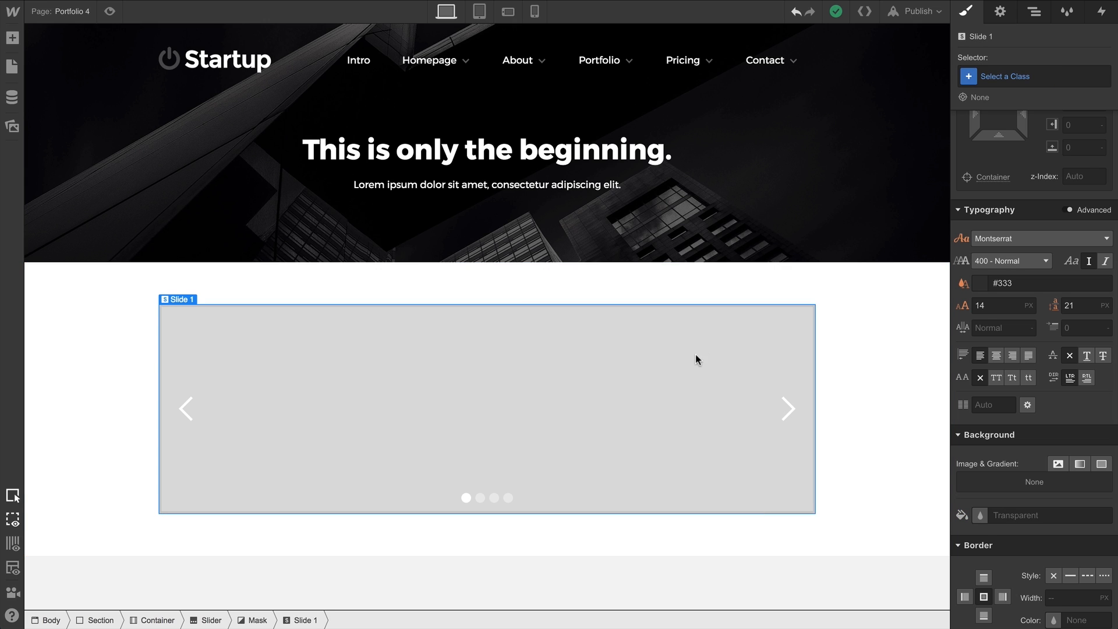
left_click(1007, 80)
type("Slide 1")
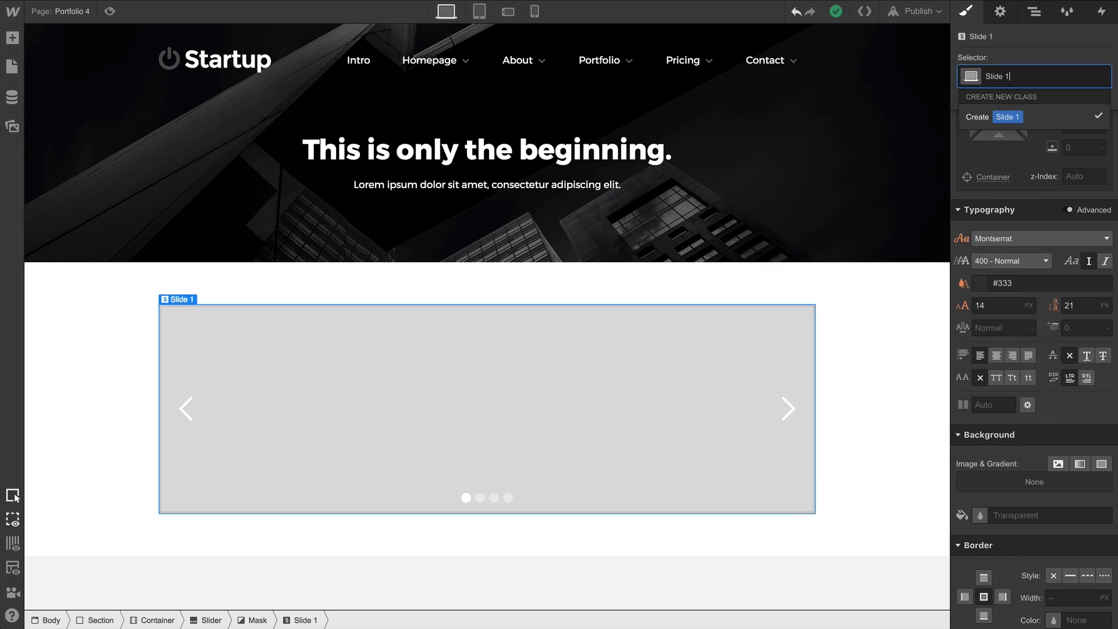
key("Return")
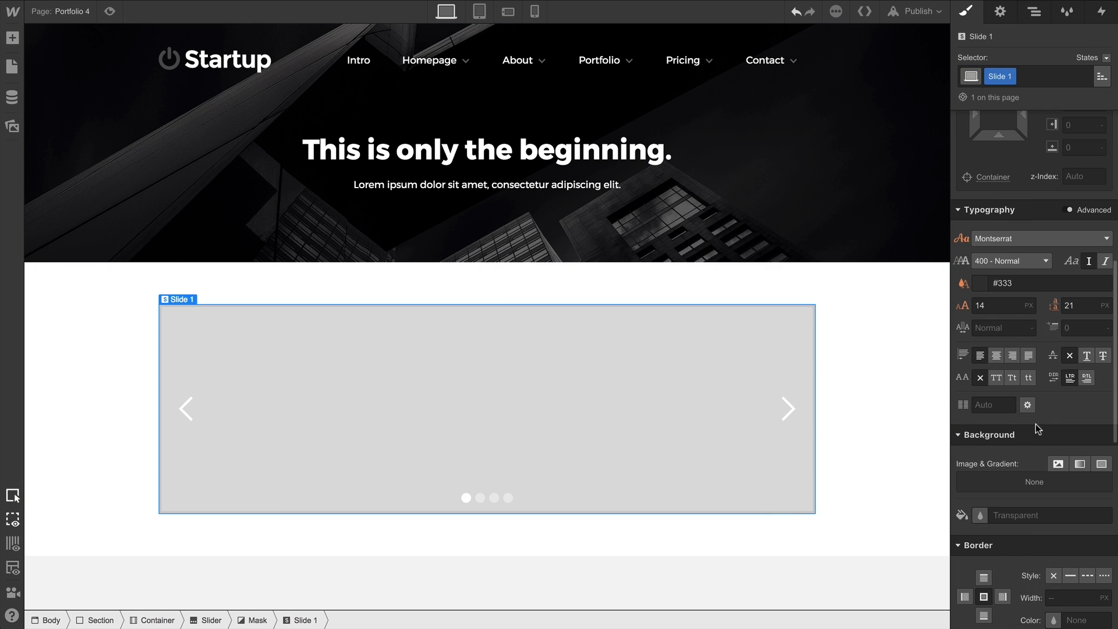
- Add a background image to Slide 1, choosing the aerial forest photo from the assets
left_click(1055, 465)
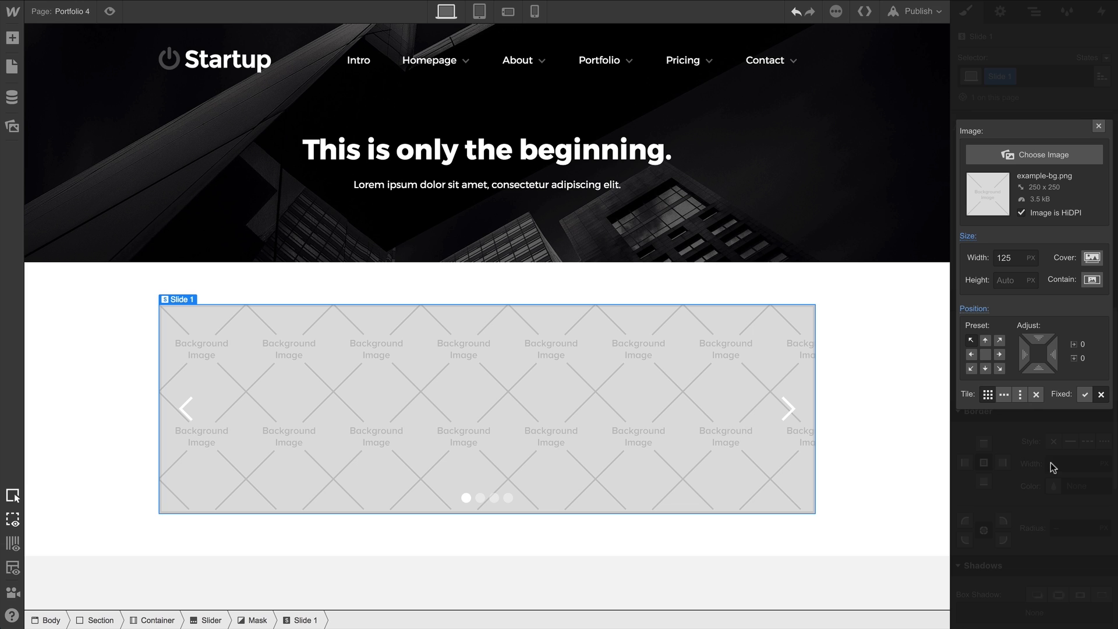
left_click(1069, 163)
left_click(128, 119)
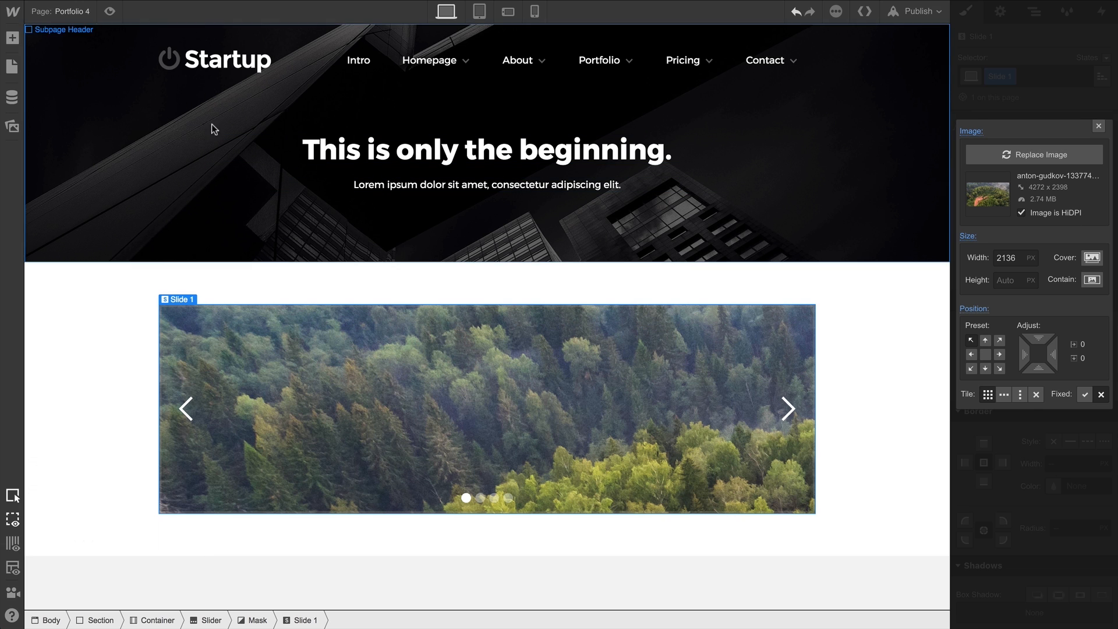
- Set Slide 1's background image to no tiling, centered position and Cover size, after trying Contain
left_click(1034, 393)
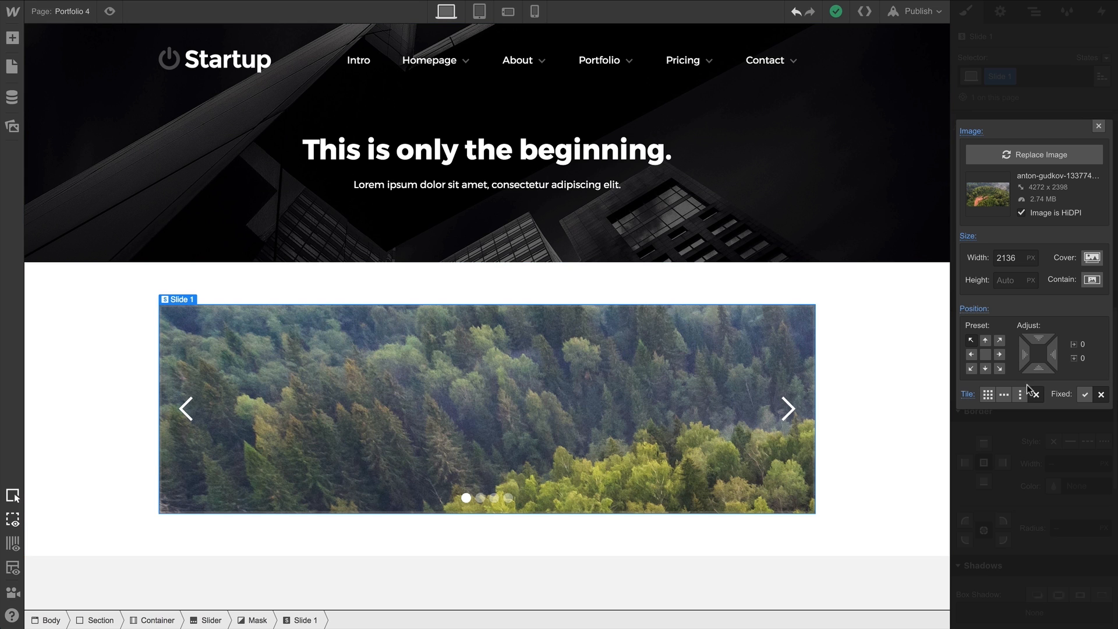
left_click(987, 355)
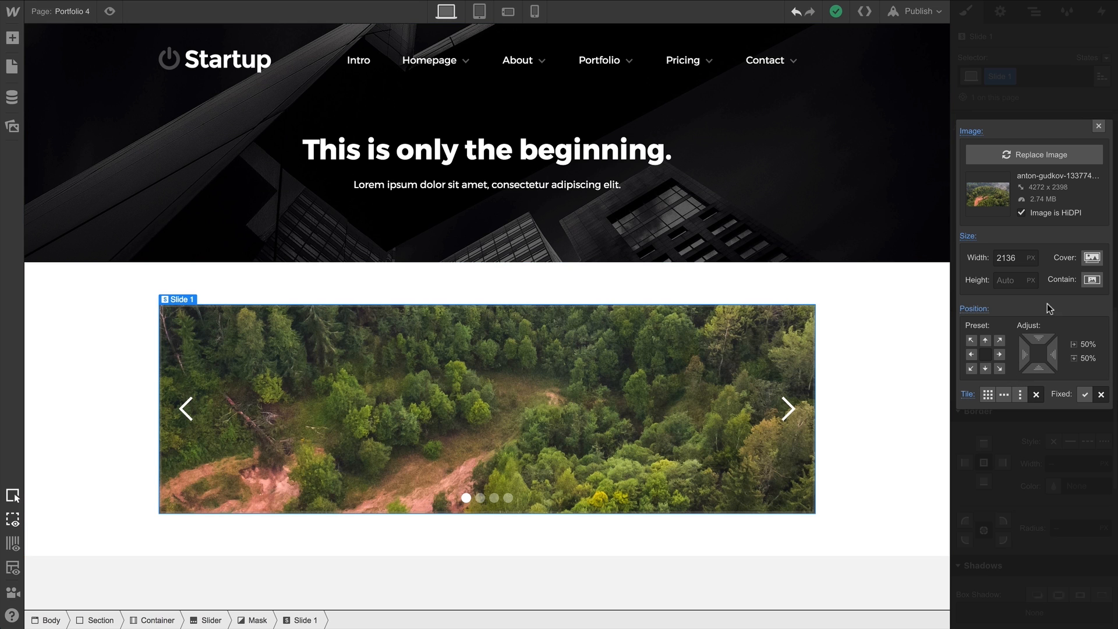
left_click(1092, 279)
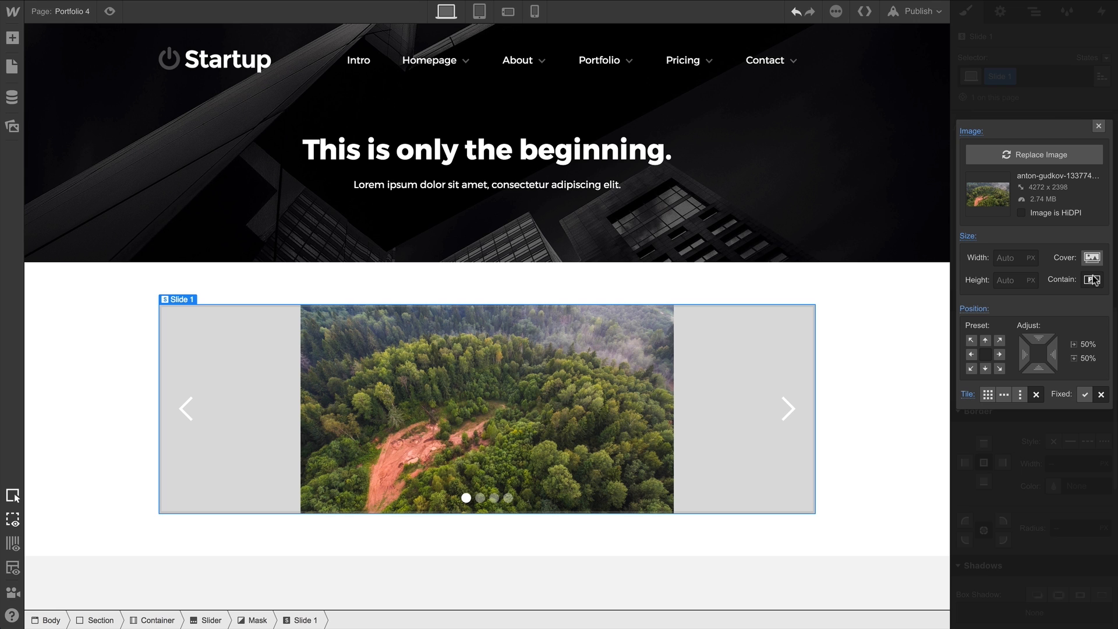
left_click(1094, 258)
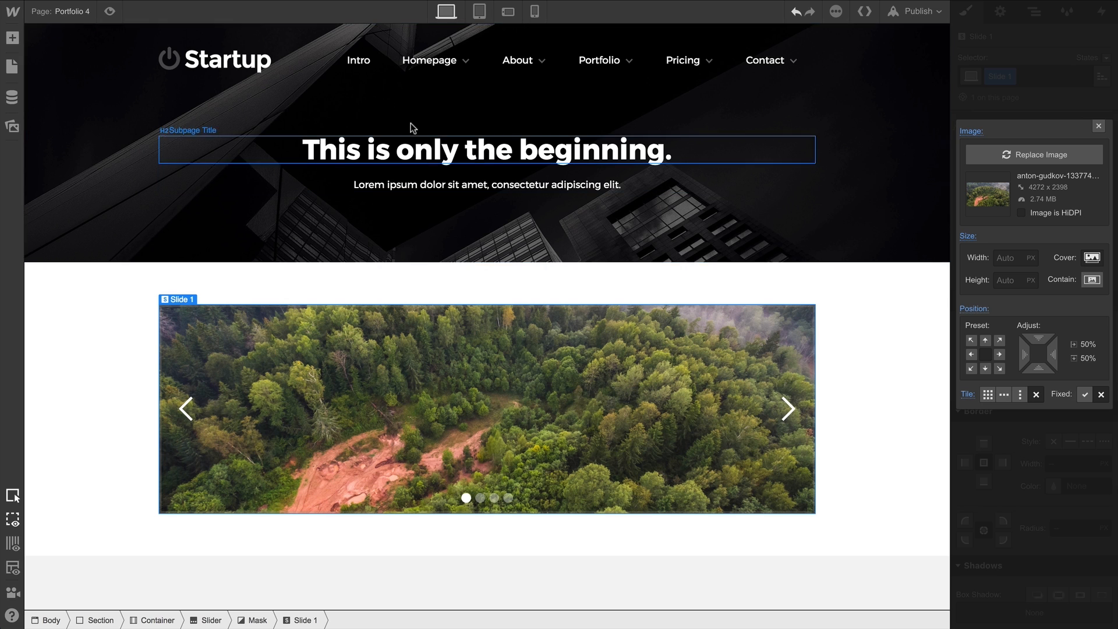
- Preview the page, flip the slider one slide forward and back, and return to the design view
left_click(113, 16)
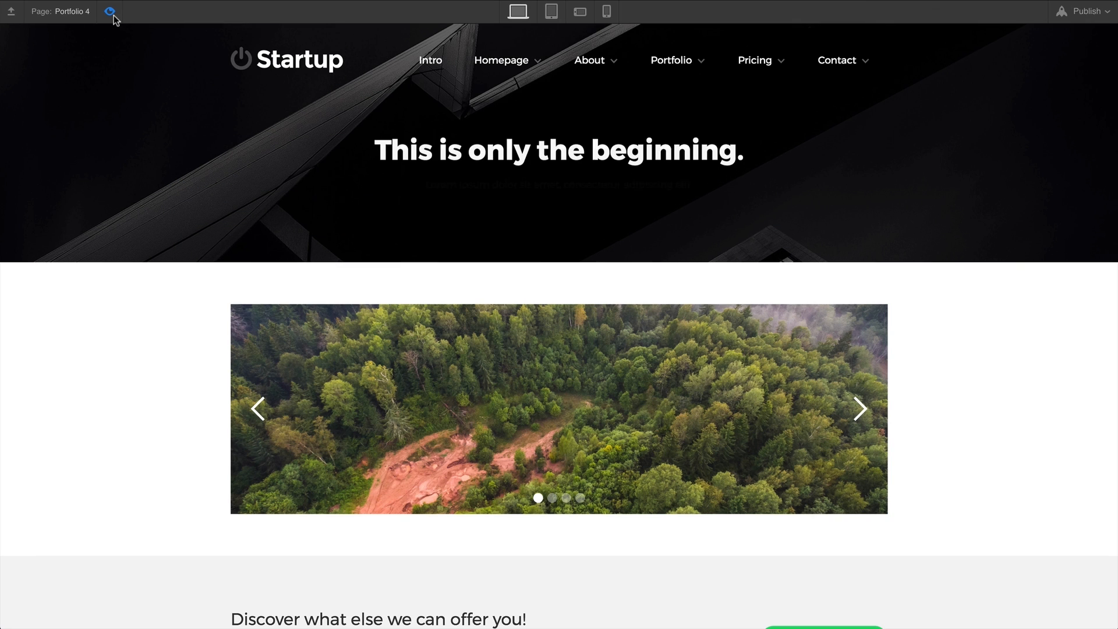
left_click(856, 408)
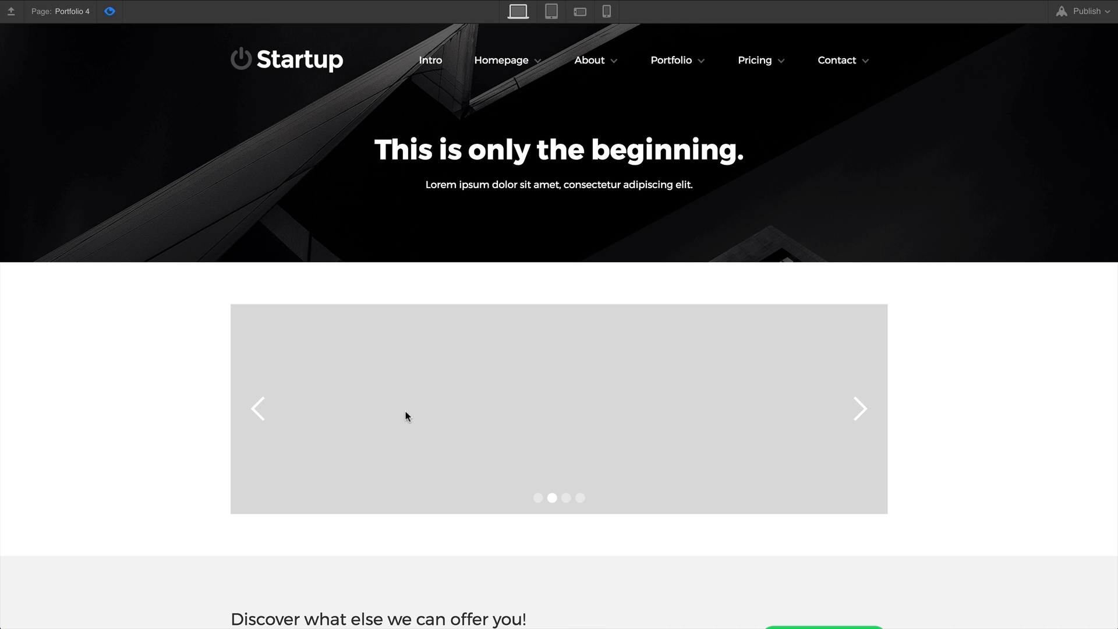
left_click(260, 413)
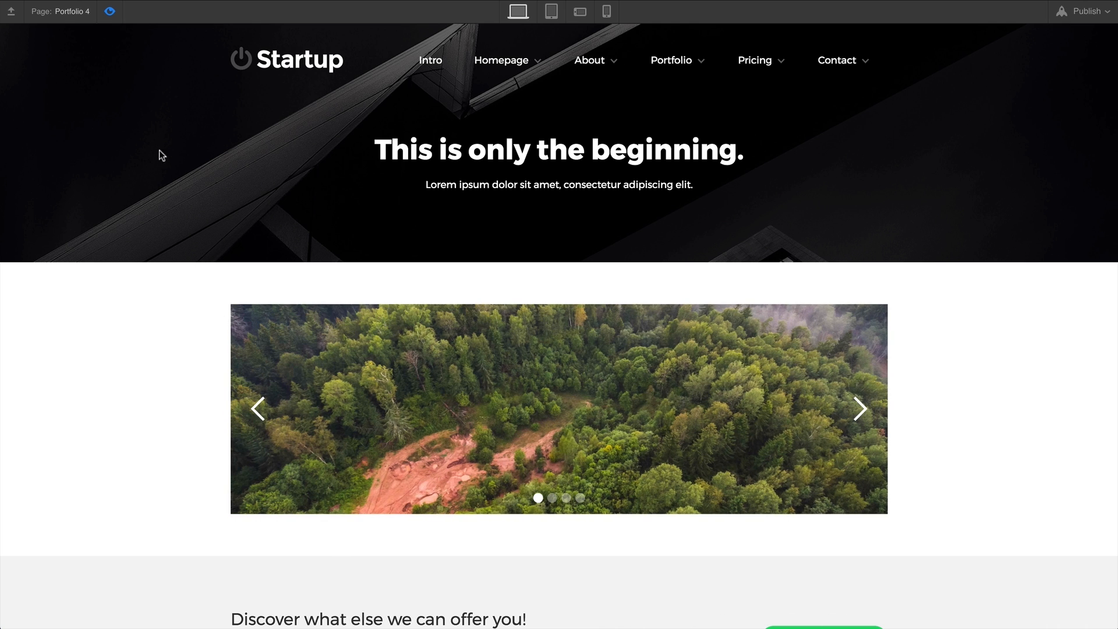
left_click(112, 14)
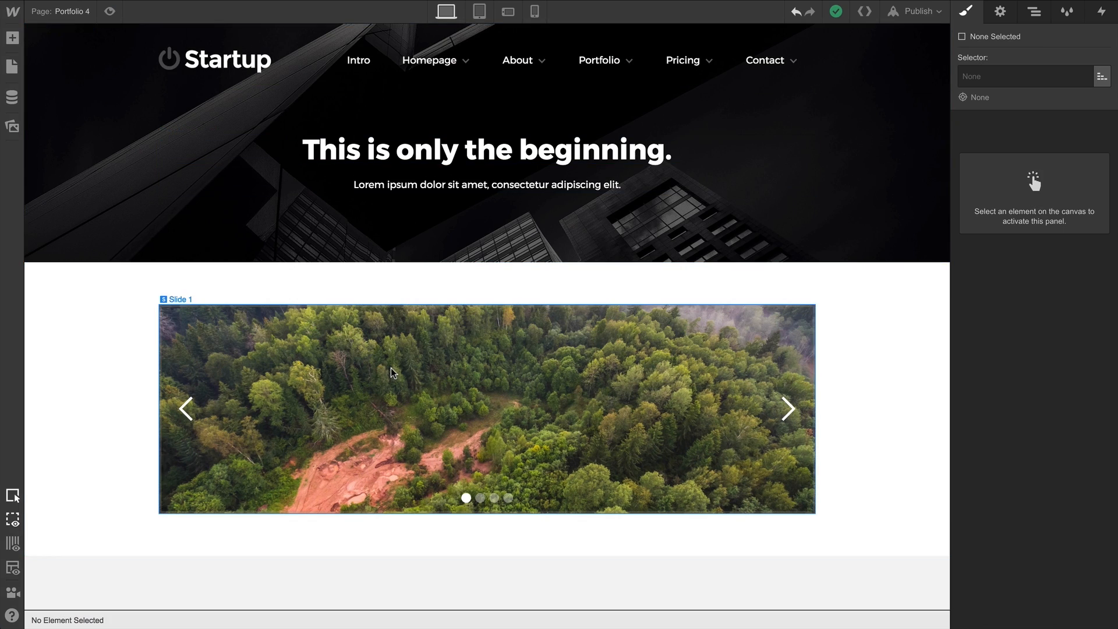
- Select the whole slider and set its height to 500 px
left_click(309, 488)
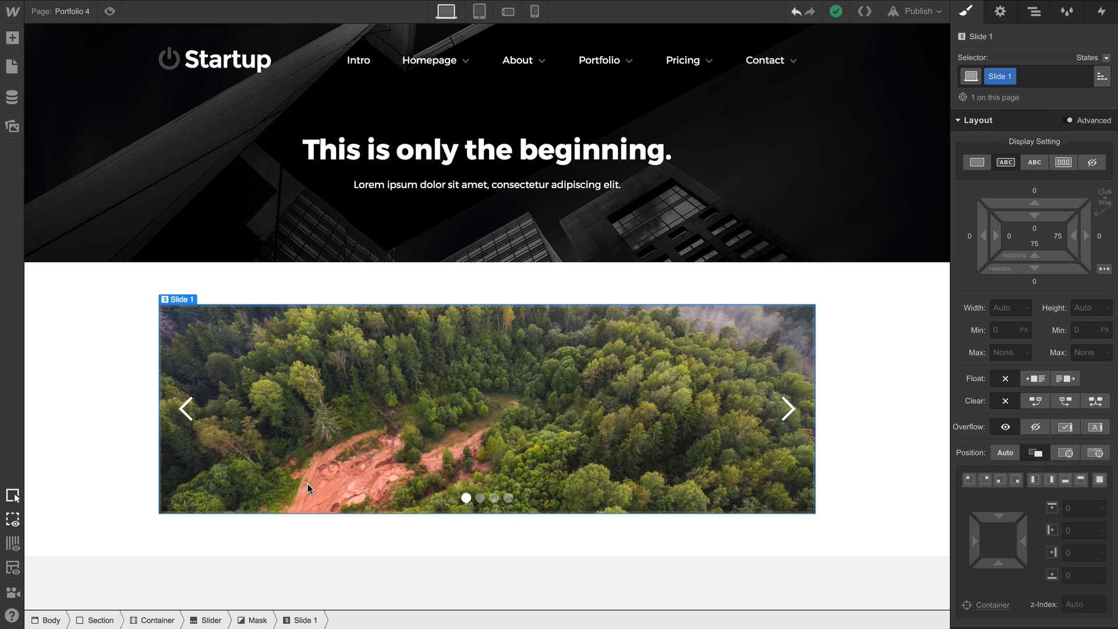
left_click(221, 621)
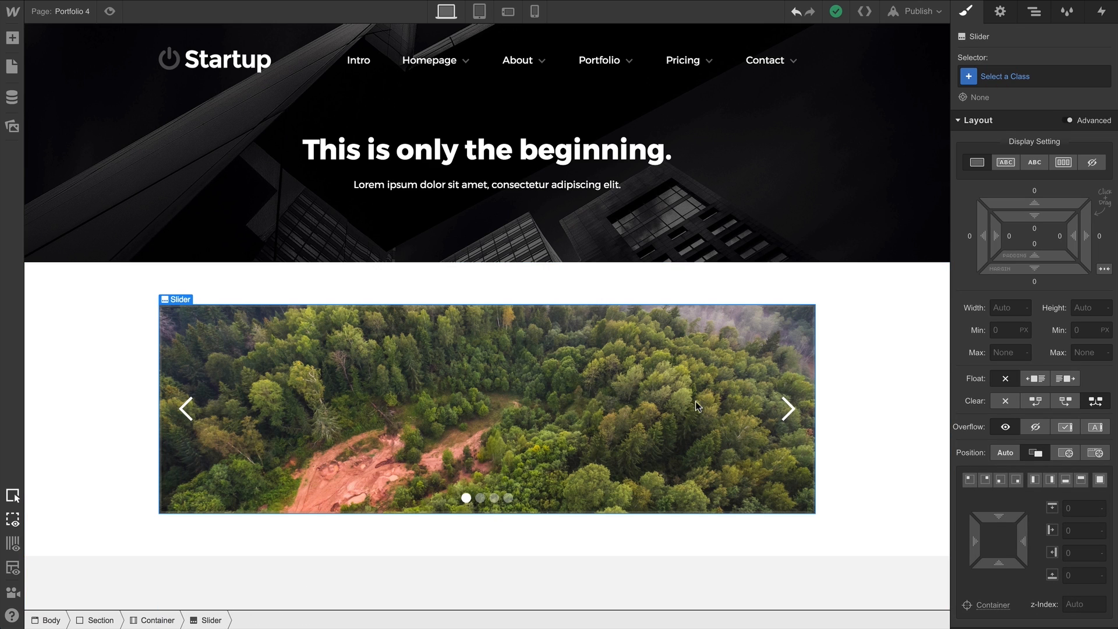
left_click(1073, 310)
type("5")
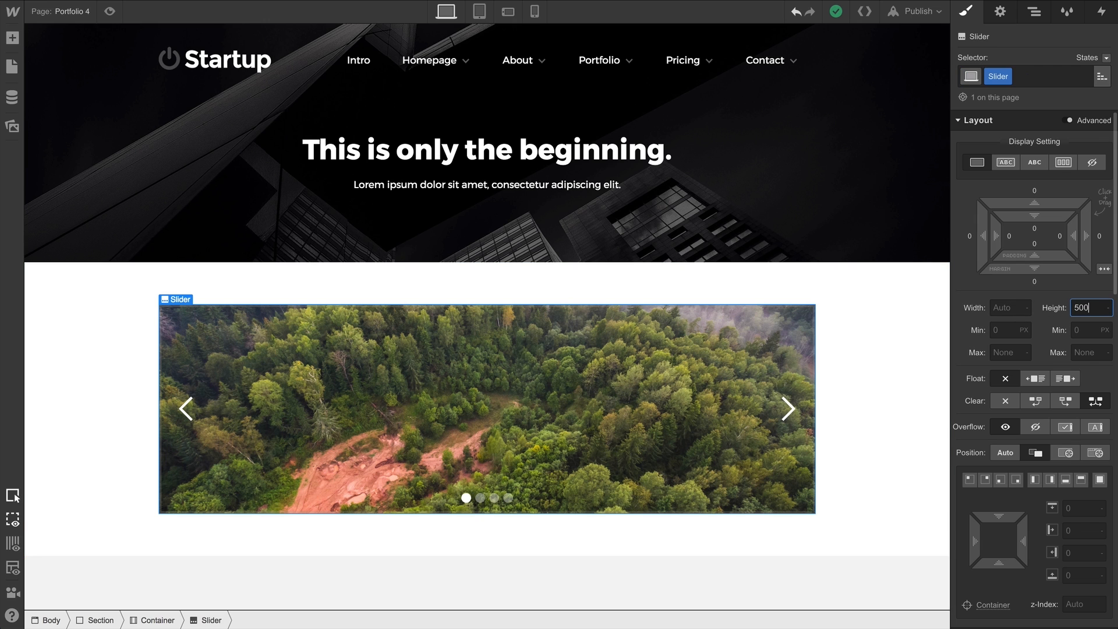
type("00")
key("Return")
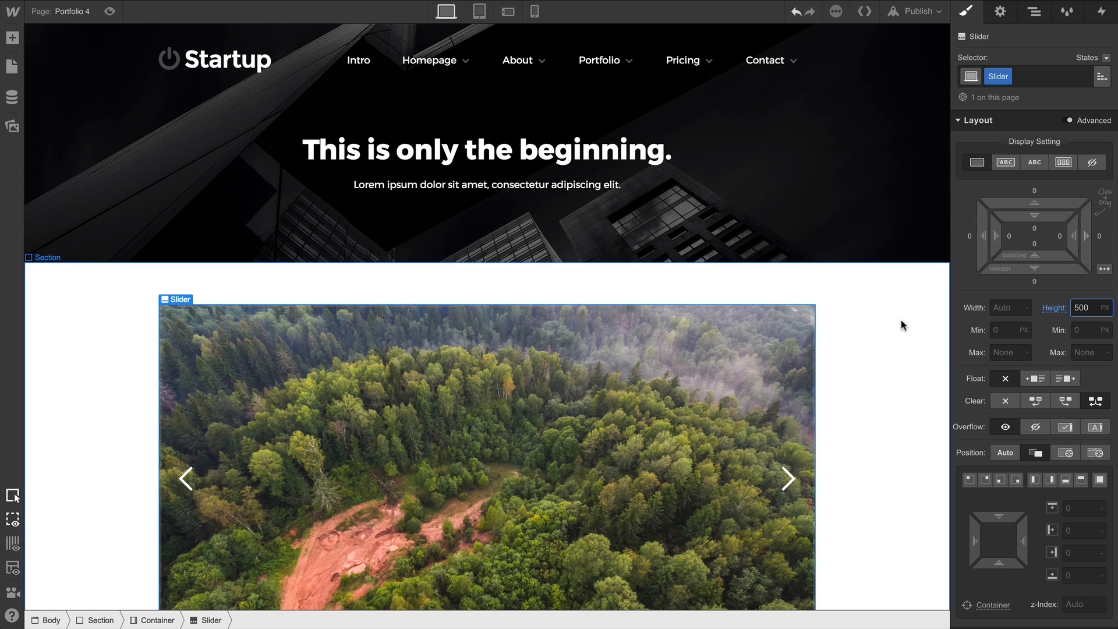
scroll(900, 320, "down", 3)
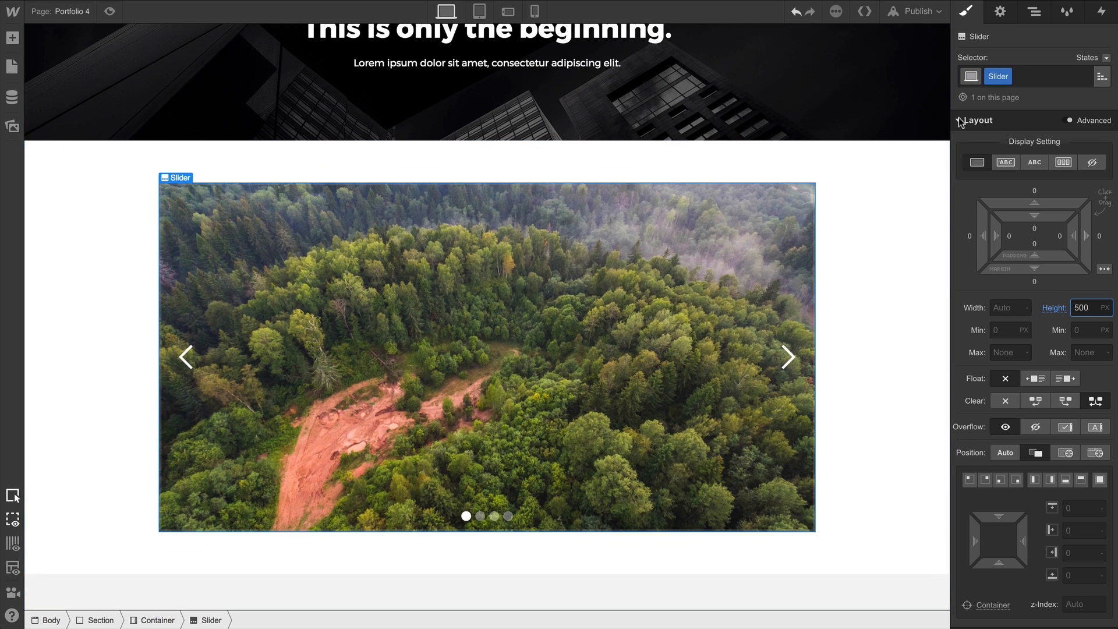
- Move the slider out of its section and container to sit directly in the Body, below the Subpage Header
left_click(1034, 11)
left_click_drag(1017, 199, 1020, 152)
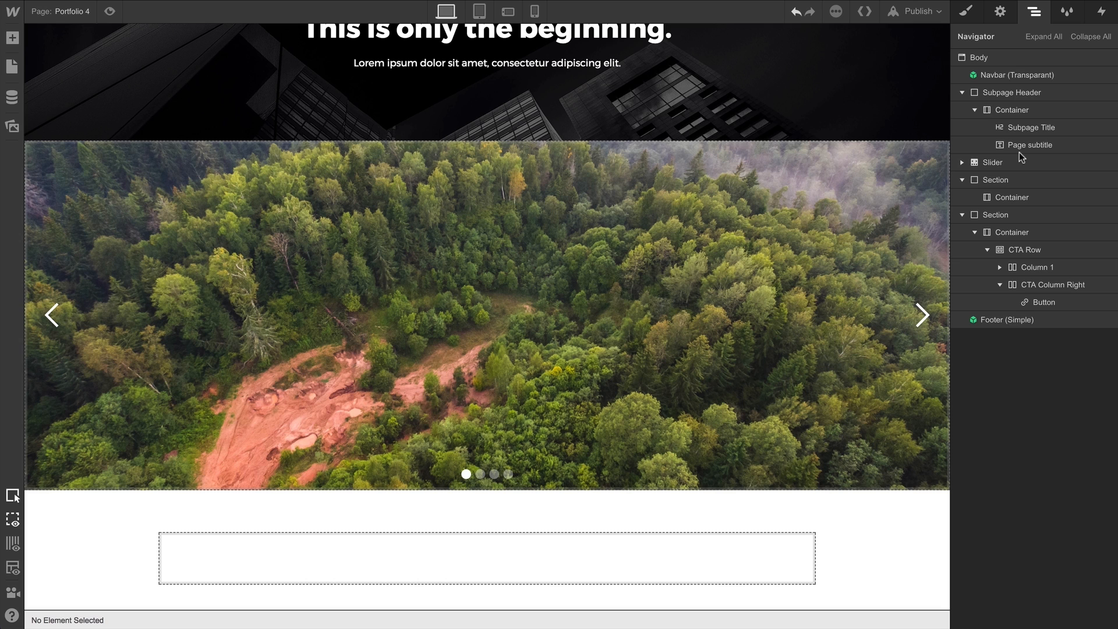
- Set the slider's height to 100vh
left_click(1015, 159)
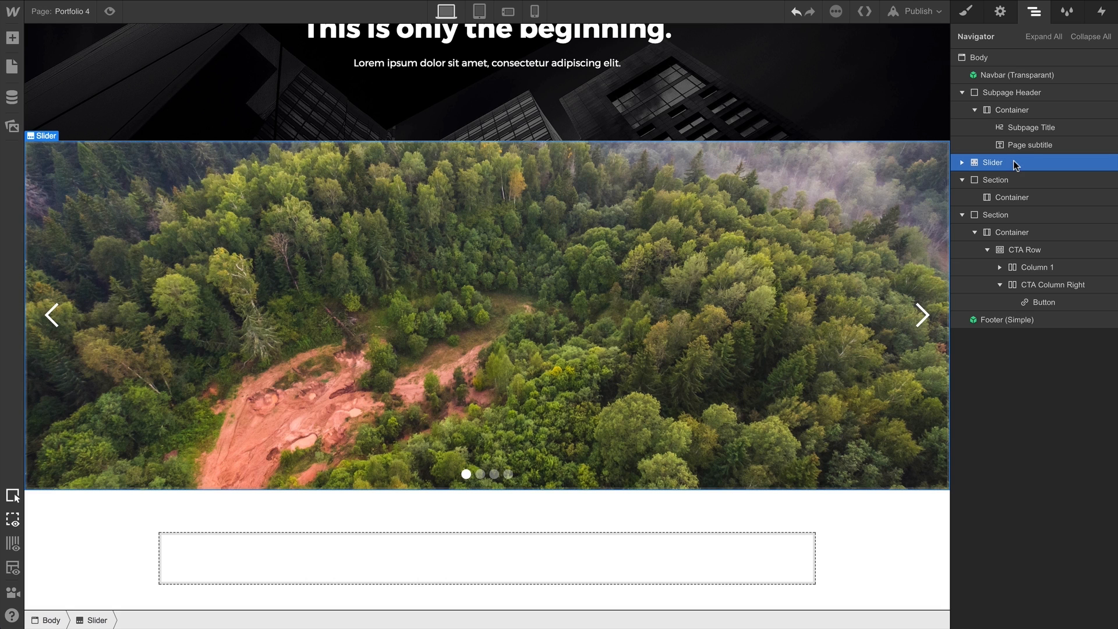
left_click(966, 15)
left_click(1087, 306)
type("100vh")
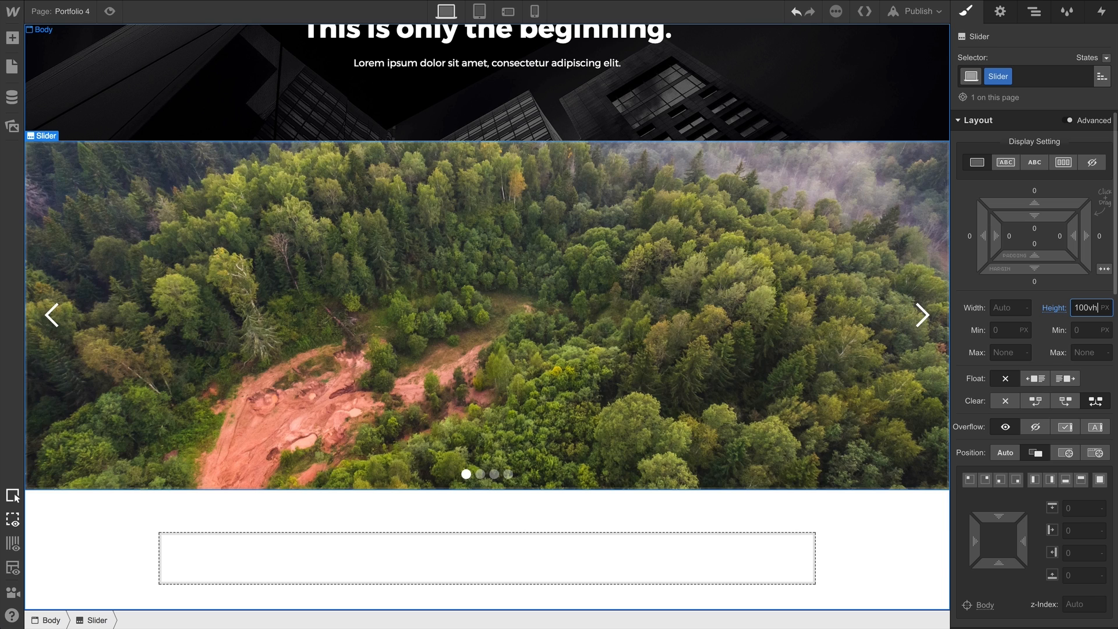
key("Return")
scroll(852, 317, "down", 2)
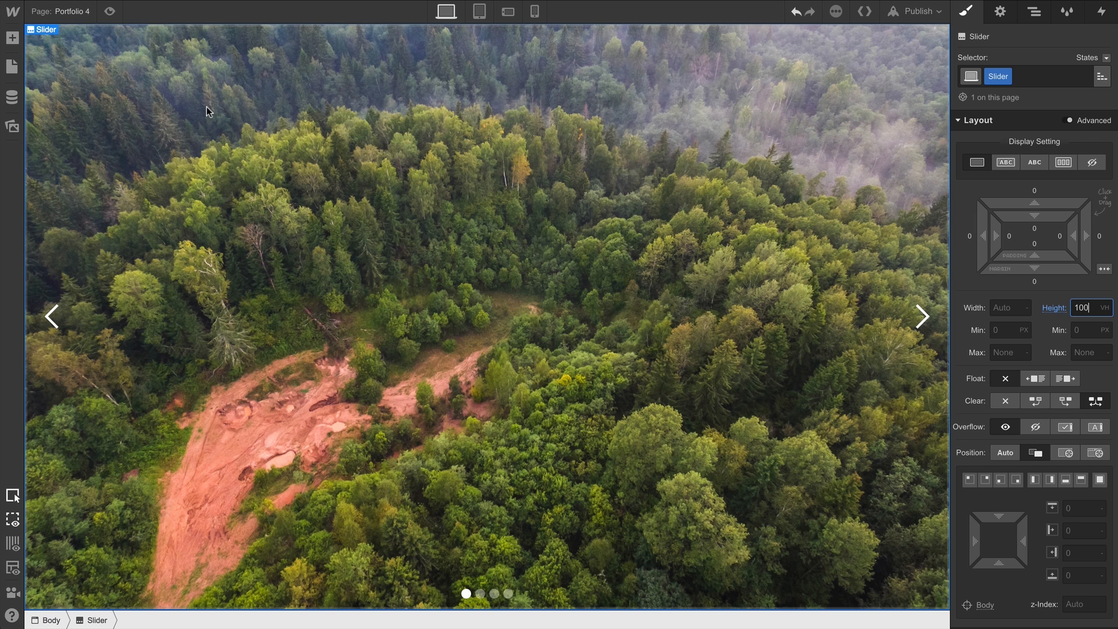
- Add a container to Slide 1 and place a heading with a paragraph below it inside
left_click(13, 39)
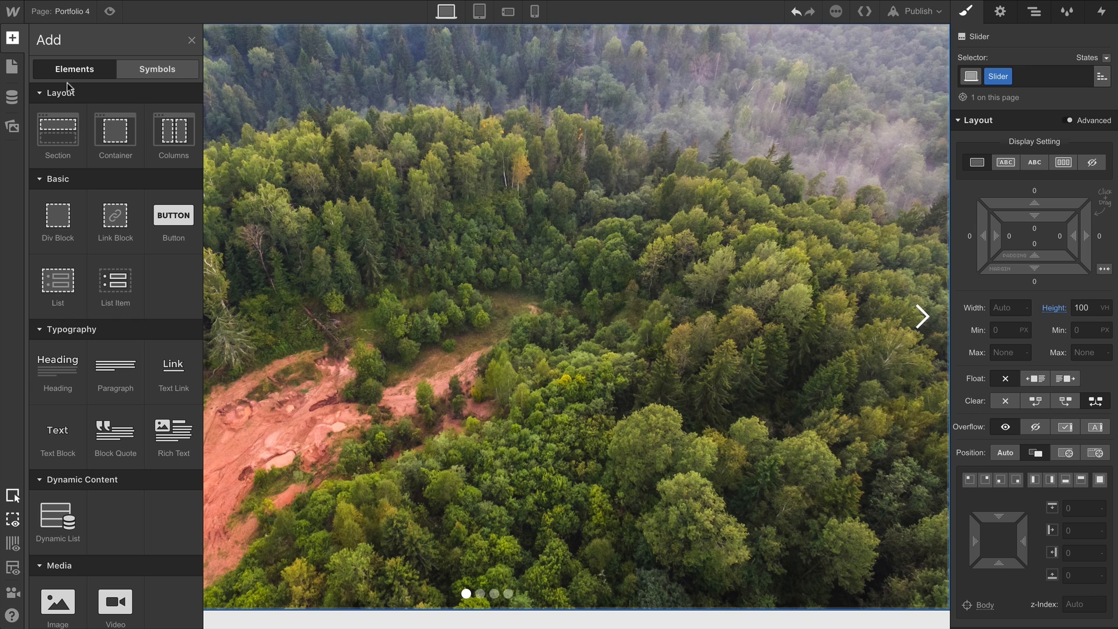
left_click_drag(129, 119, 441, 236)
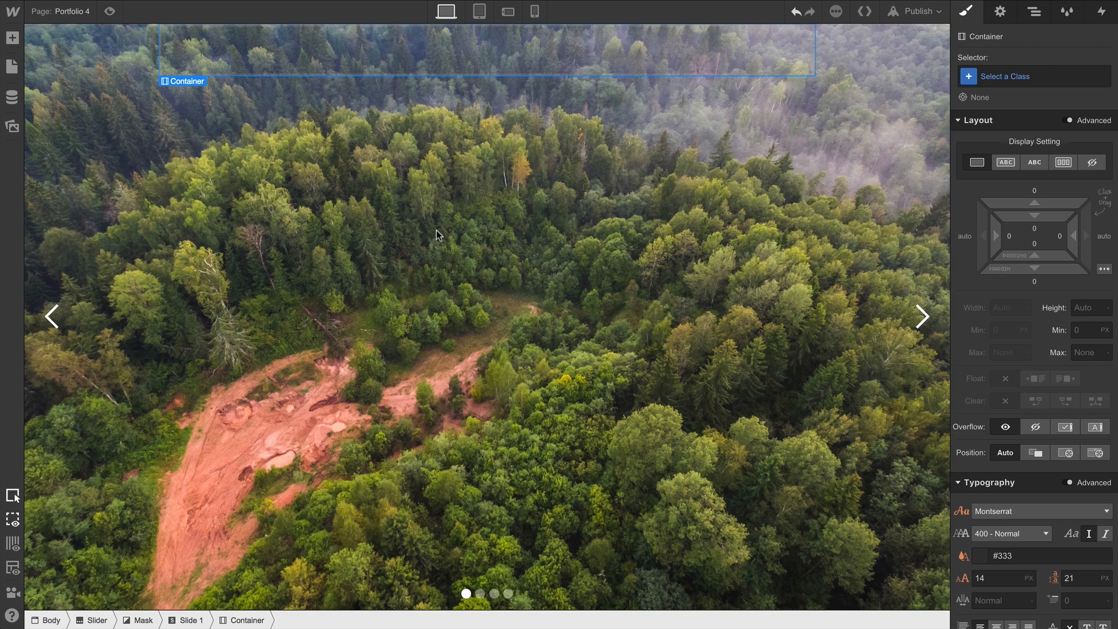
left_click(12, 38)
left_click_drag(69, 378, 232, 62)
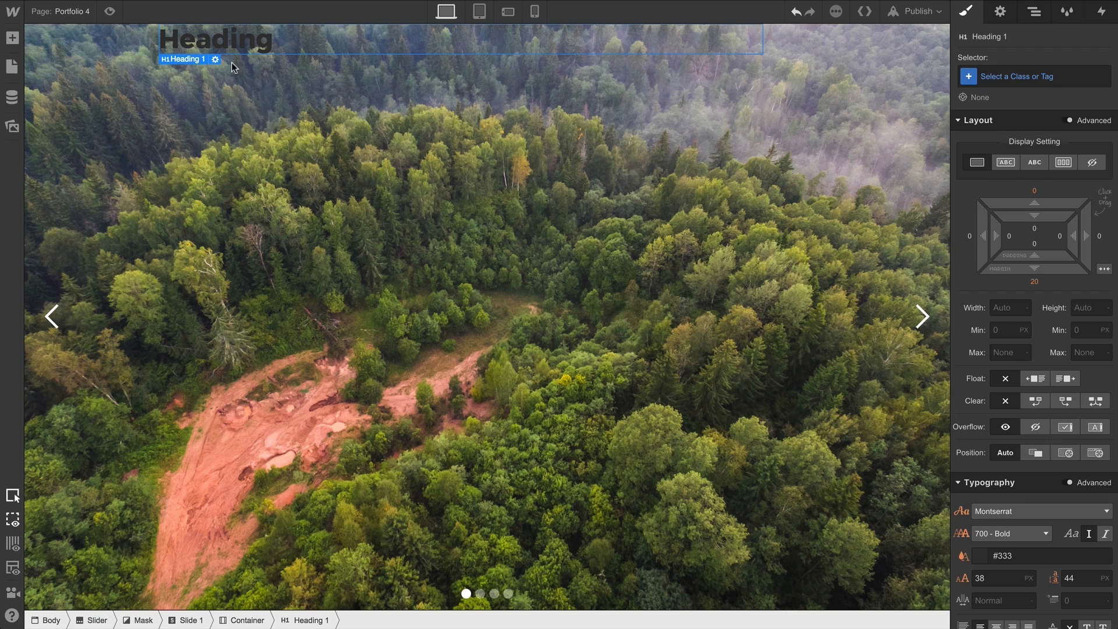
left_click(13, 39)
left_click_drag(115, 376, 213, 65)
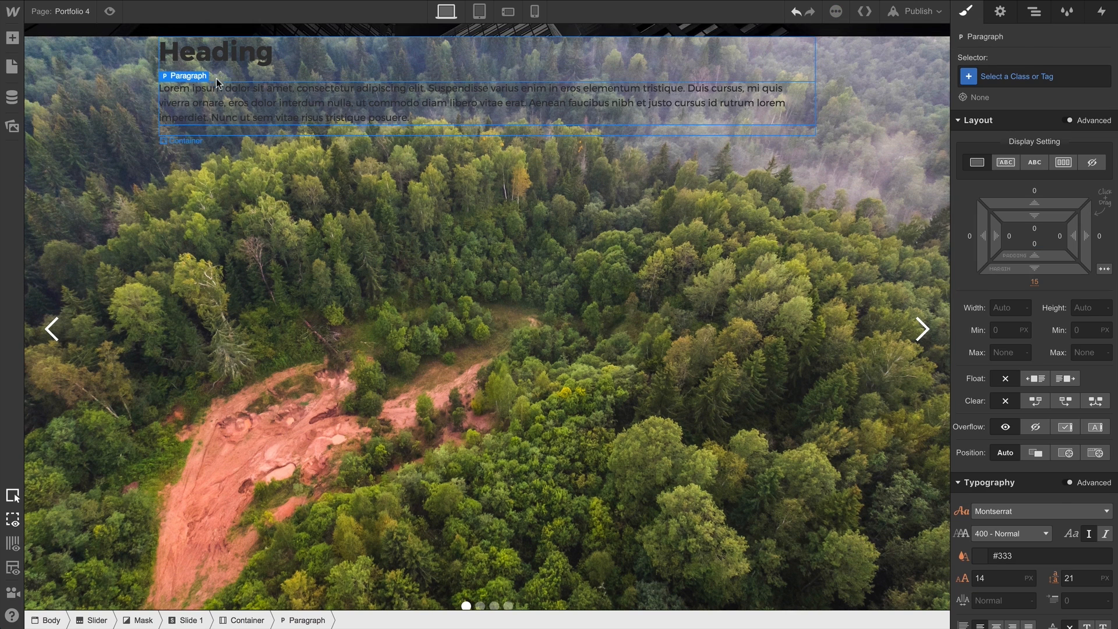
- Set the text colour of Slide 1 to white
left_click(367, 261)
scroll(1018, 506, "down", 5)
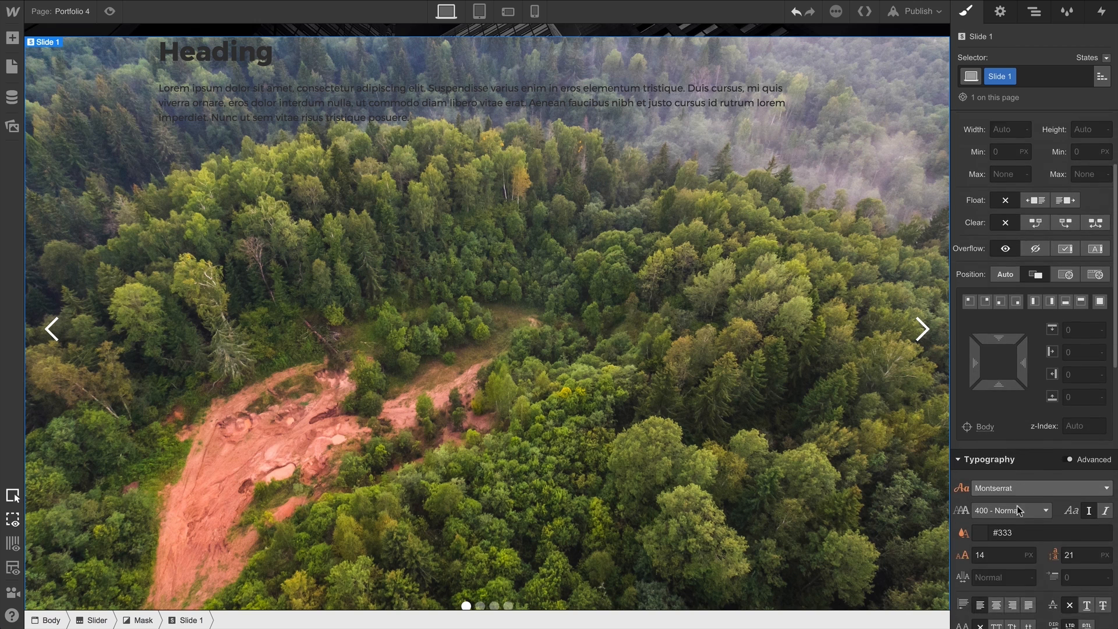
left_click(981, 474)
left_click_drag(1002, 310, 978, 194)
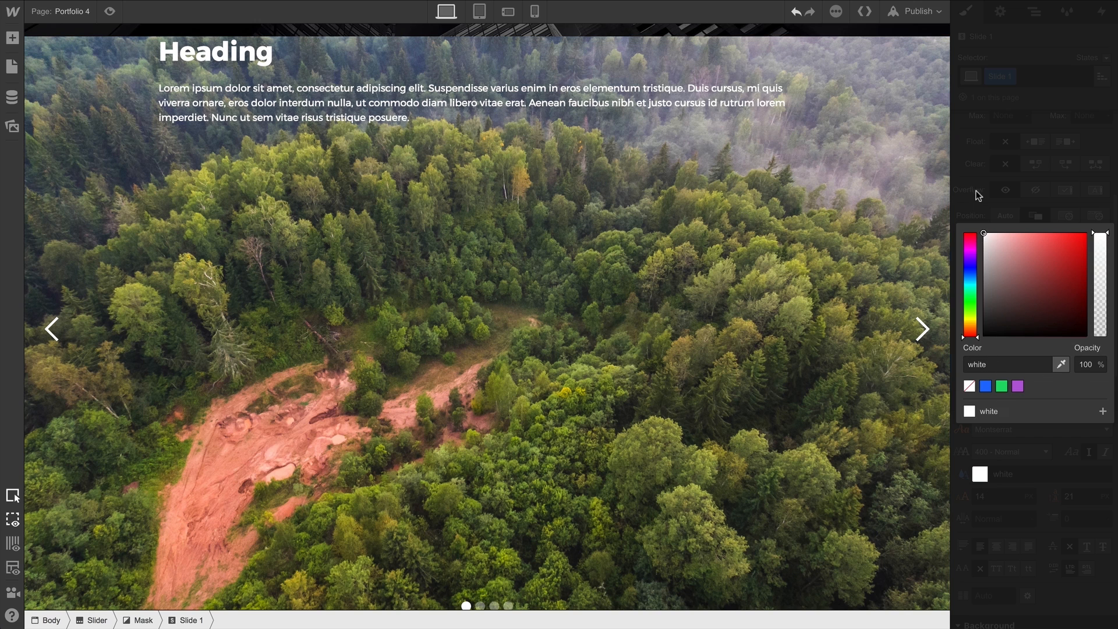
- Add a button below the paragraph and give Slide 1 a horizontal flex layout centred on both axes
left_click(12, 37)
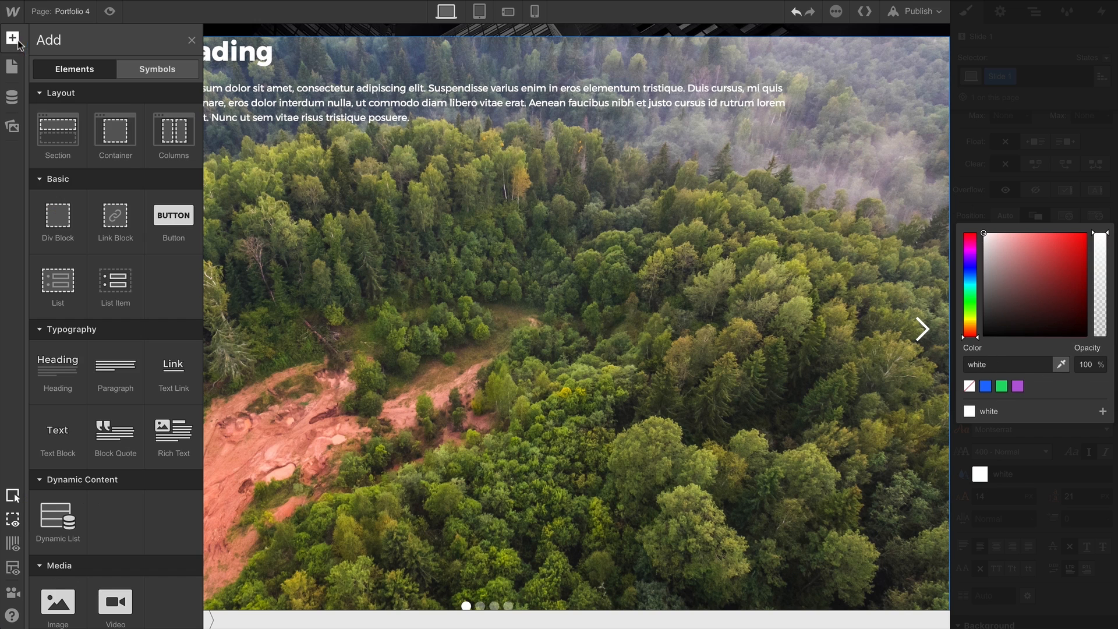
left_click_drag(172, 185, 195, 145)
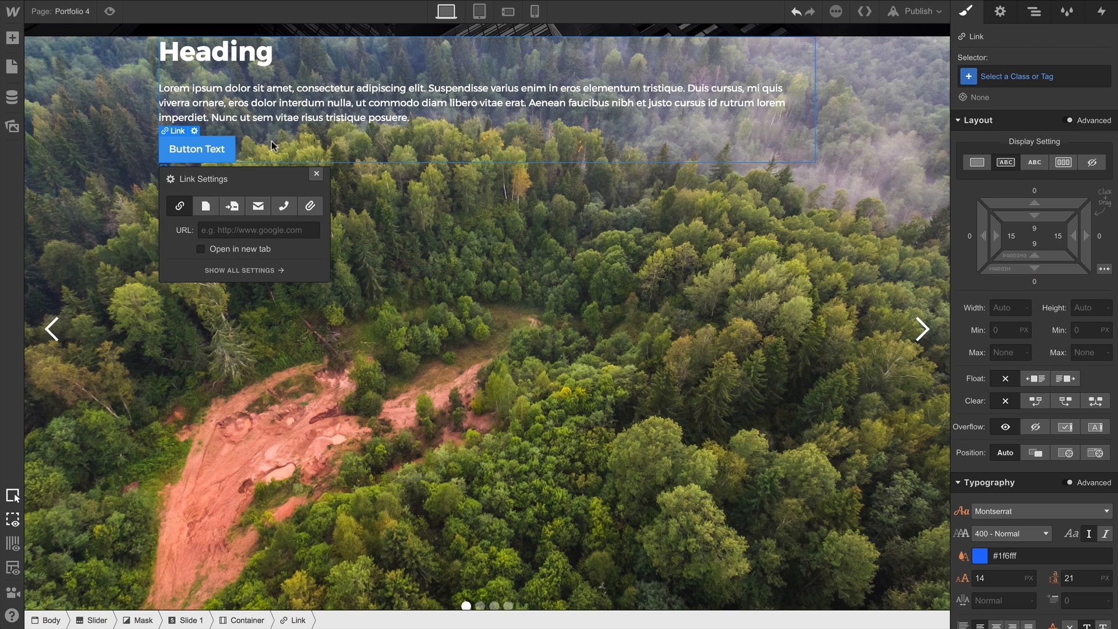
left_click(380, 212)
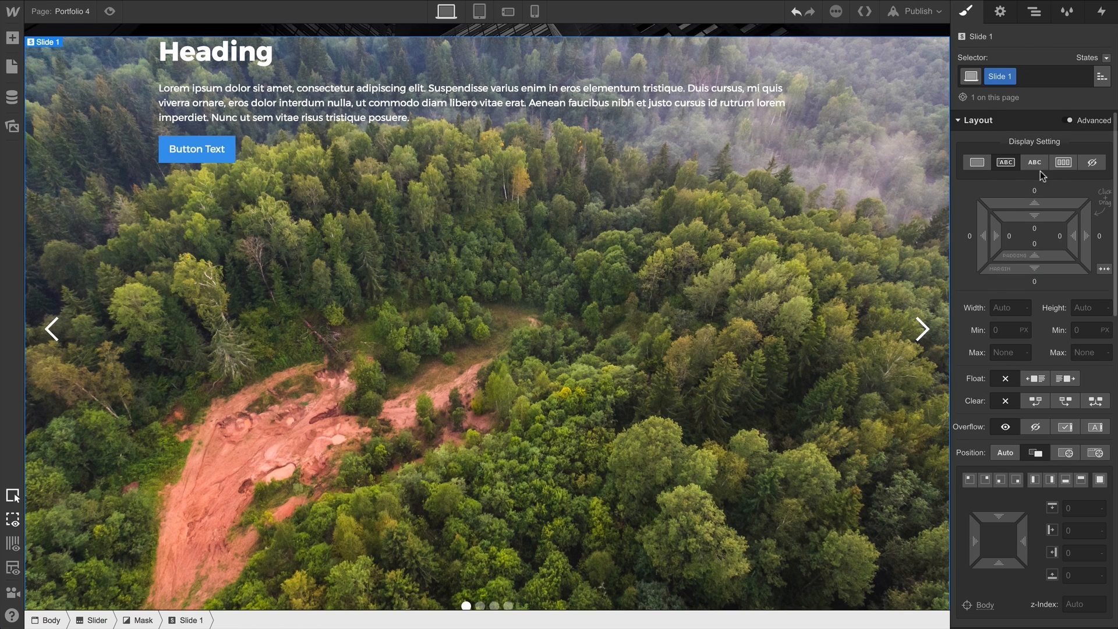
left_click(1064, 162)
left_click(1006, 223)
left_click(1007, 245)
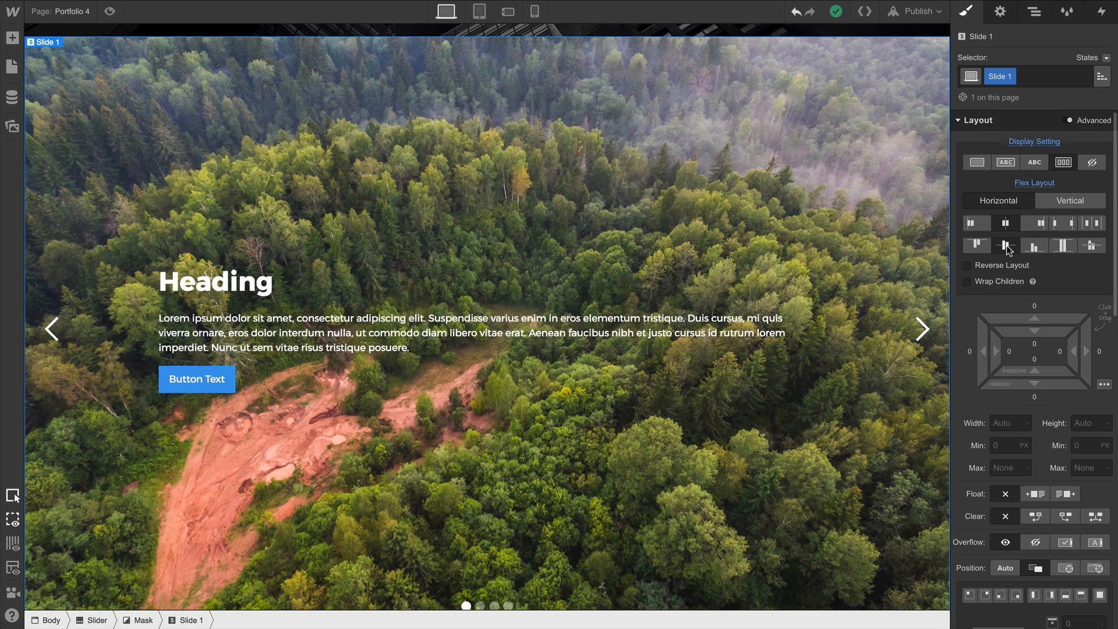
- Add a black colour overlay at 34% opacity over Slide 1's background image
scroll(1037, 262, "down", 10)
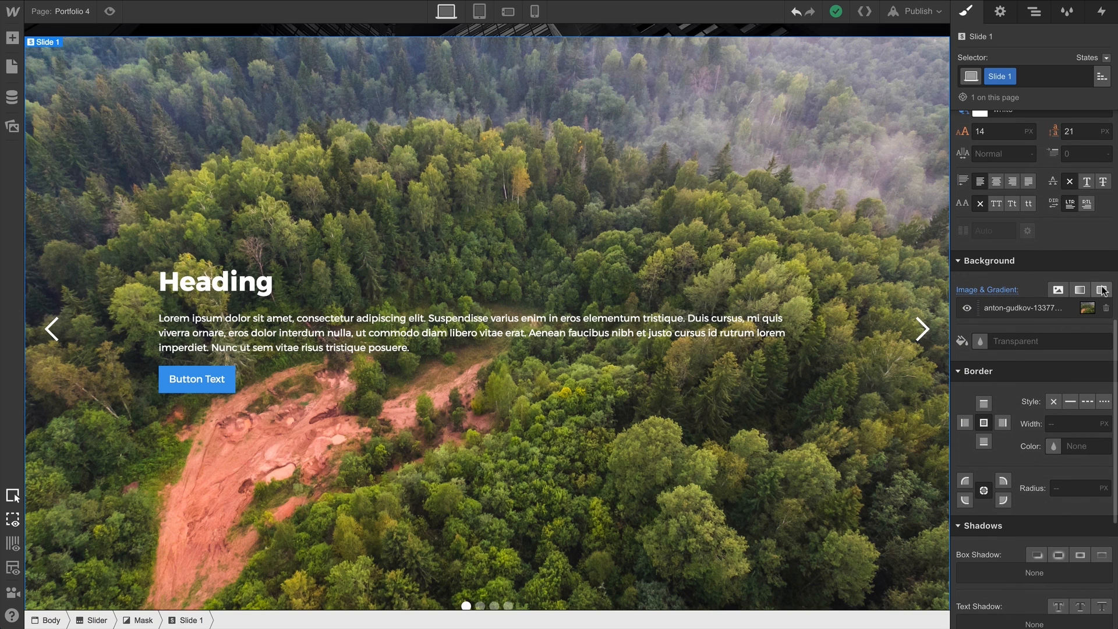
left_click(1103, 290)
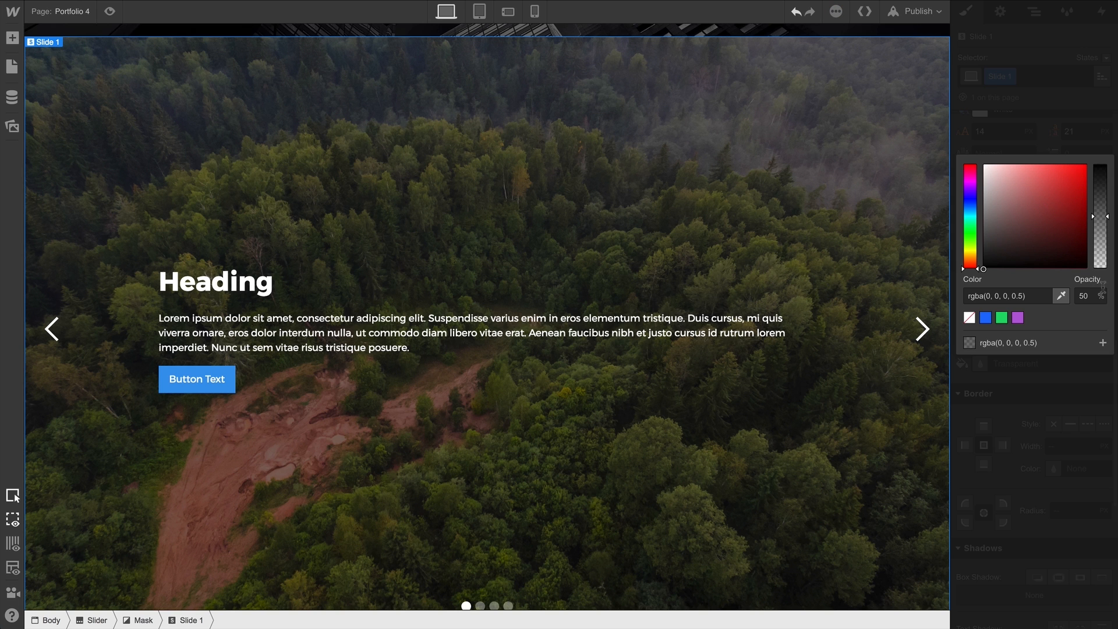
left_click_drag(1101, 223, 1101, 233)
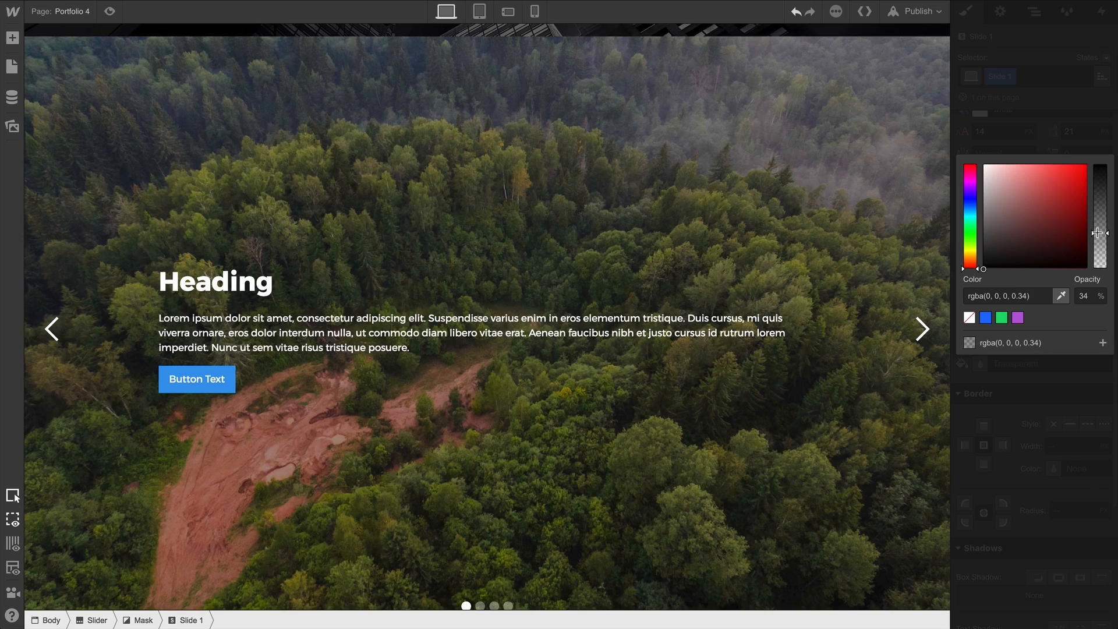
- Preview the page with the finished Slide 1 content and flip the slider one slide forward and back
left_click(109, 11)
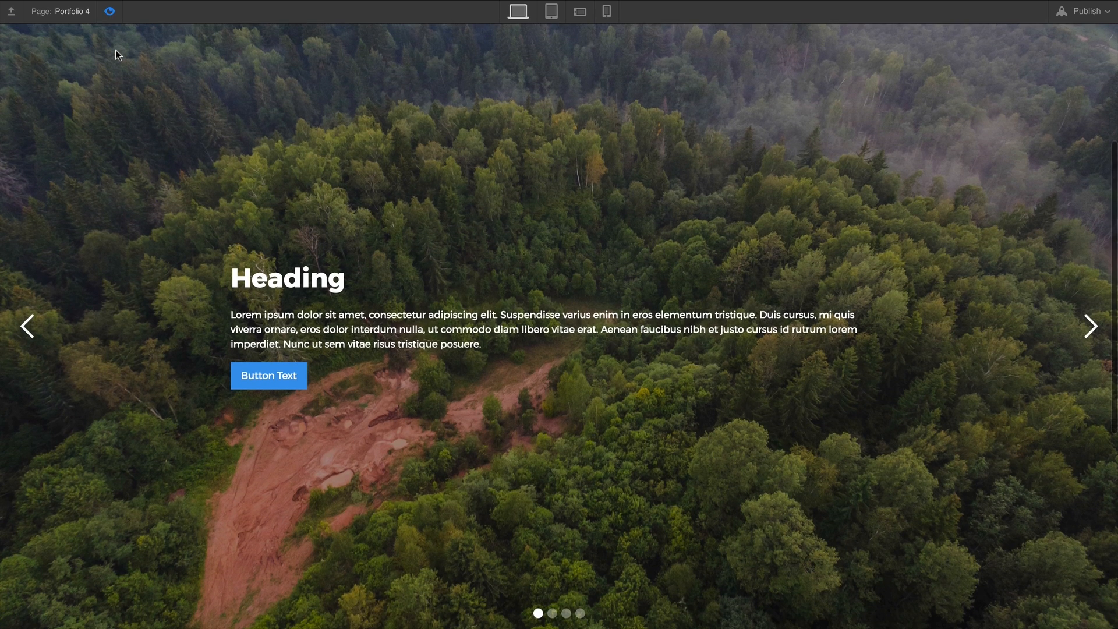
left_click(1091, 325)
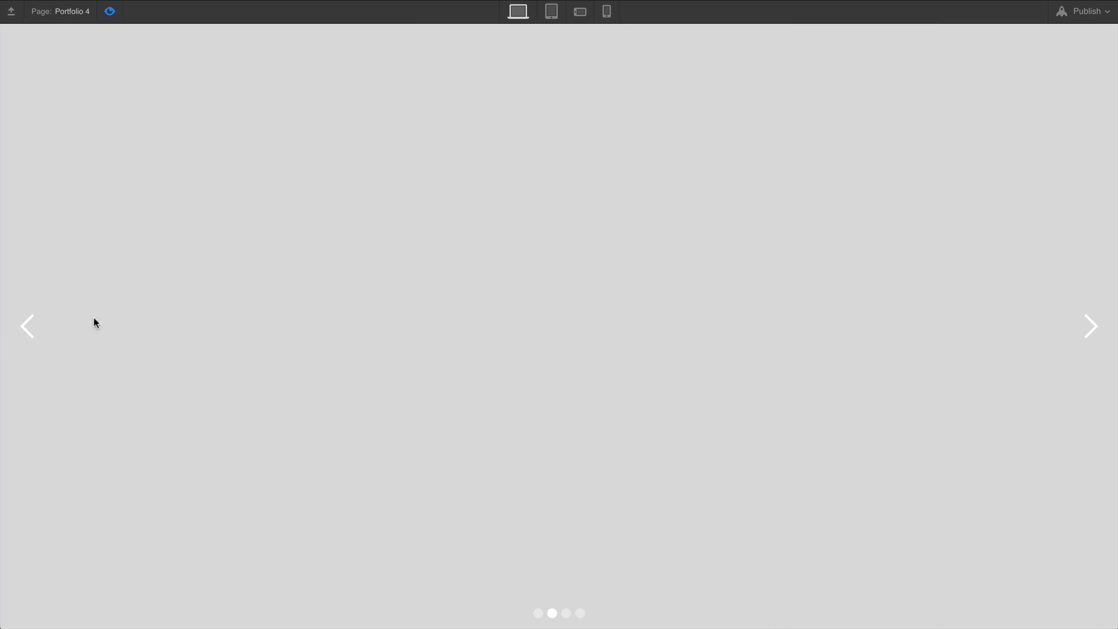
left_click(29, 326)
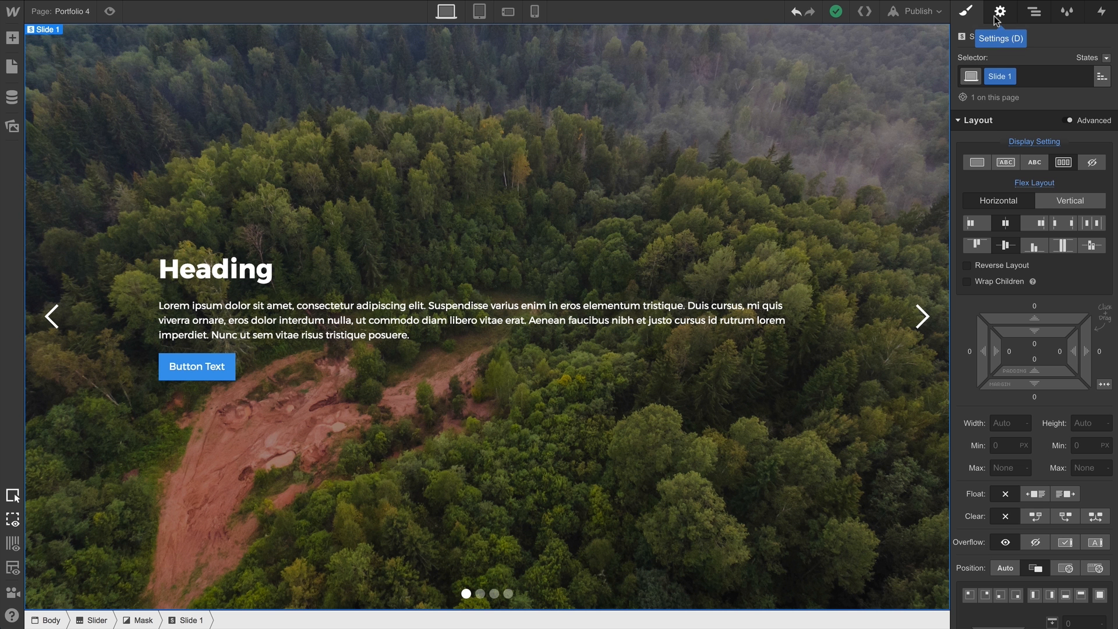
- Open the slider's settings and look through the available animation types and easing methods
left_click(995, 19)
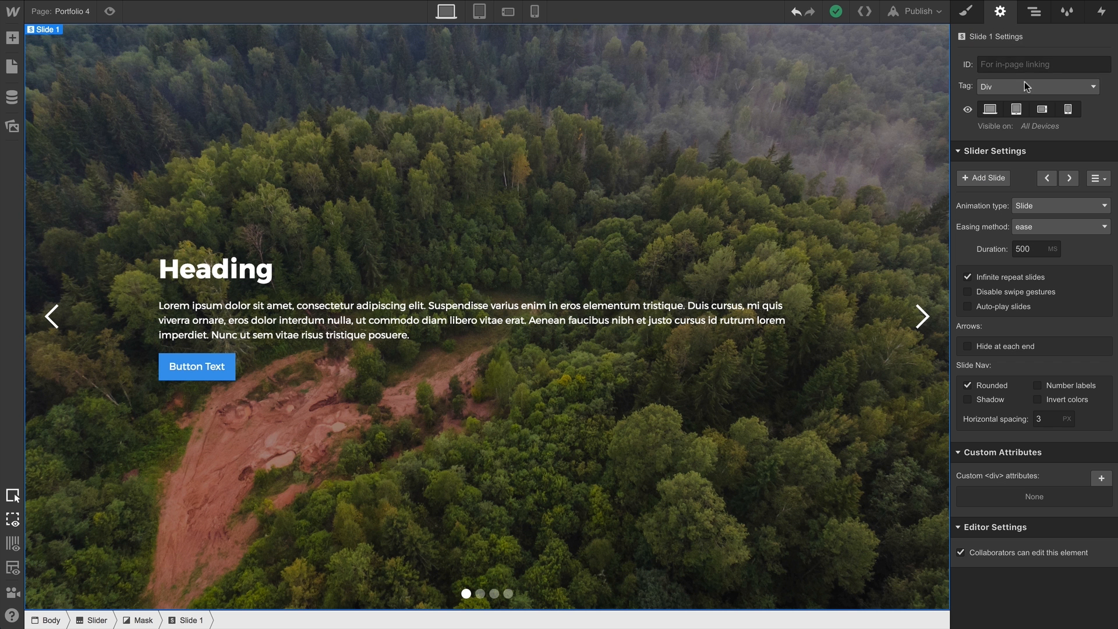
left_click(1045, 207)
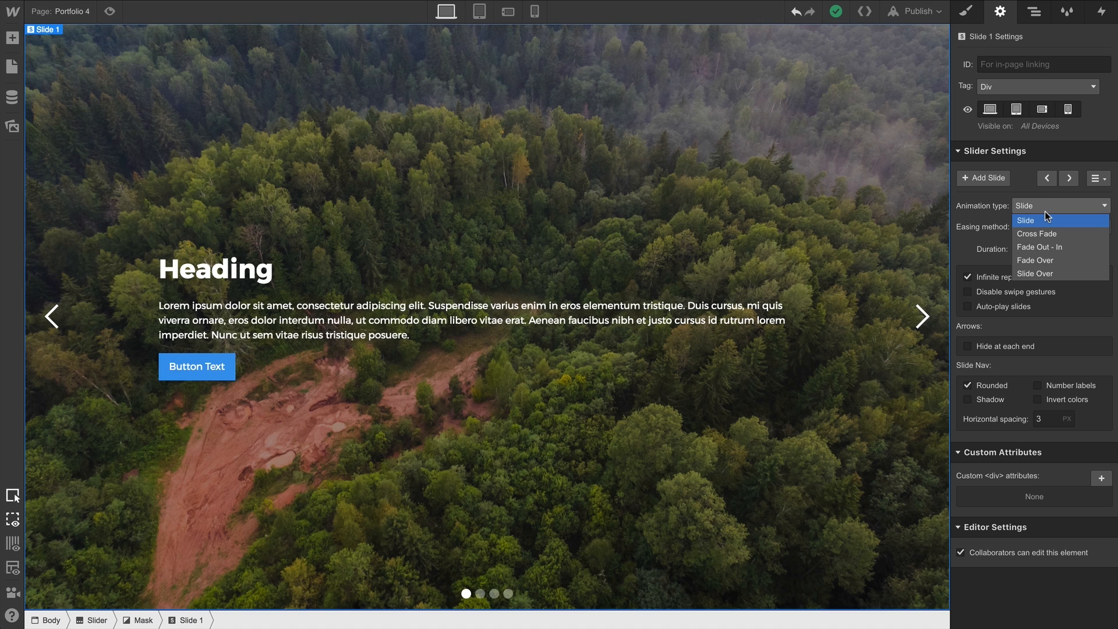
left_click(1045, 212)
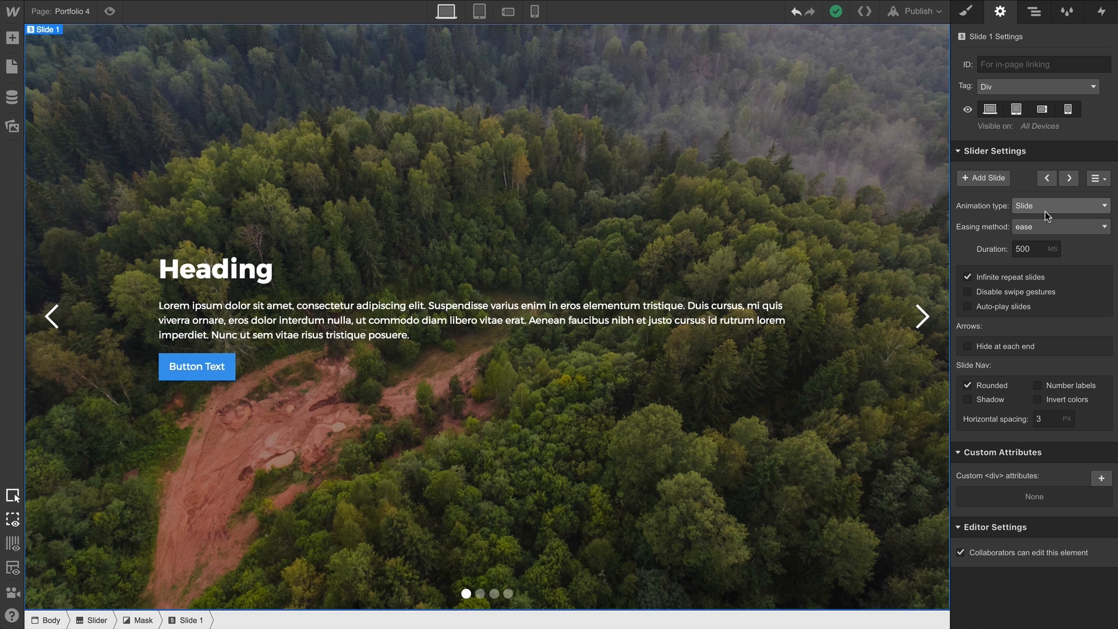
left_click(1046, 224)
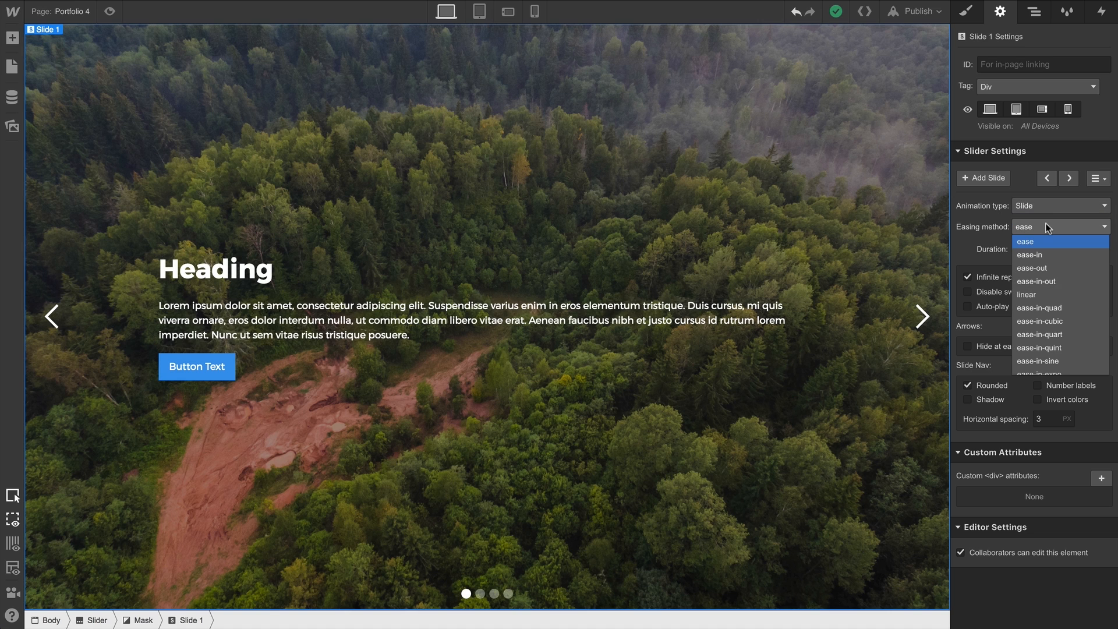
left_click(1046, 225)
- Set the slider's animation duration to 407 ms
left_click(1024, 249)
type("90000")
key("BackSpace")
key("BackSpace")
key("BackSpace")
key("BackSpace")
key("BackSpace")
type("40")
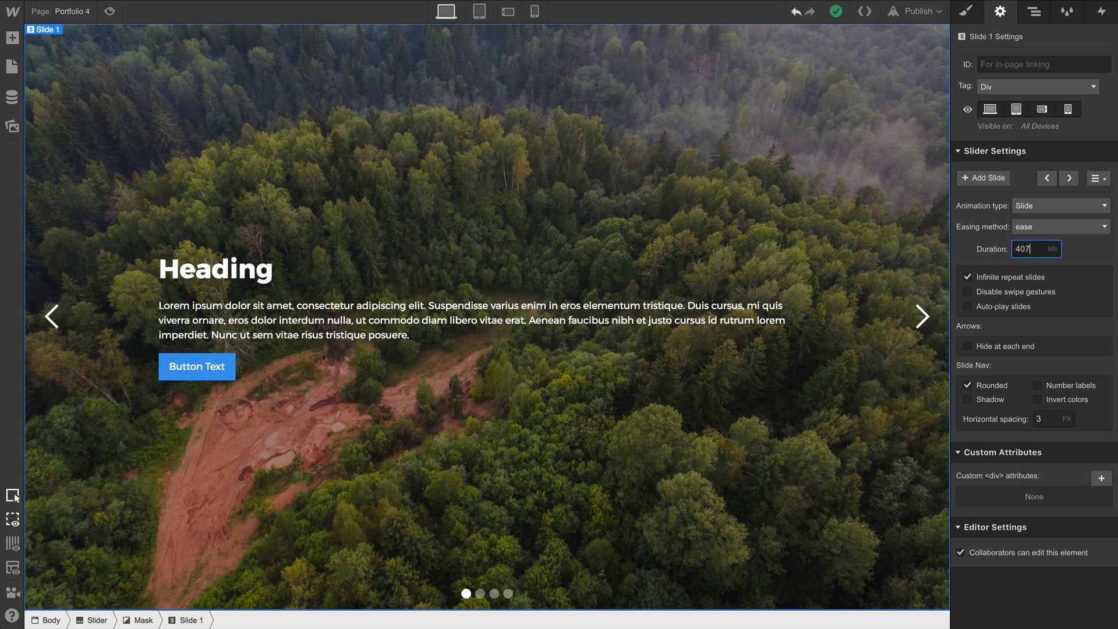
type("7")
- Turn on auto-play for the slides and check it in a page preview
left_click(1012, 305)
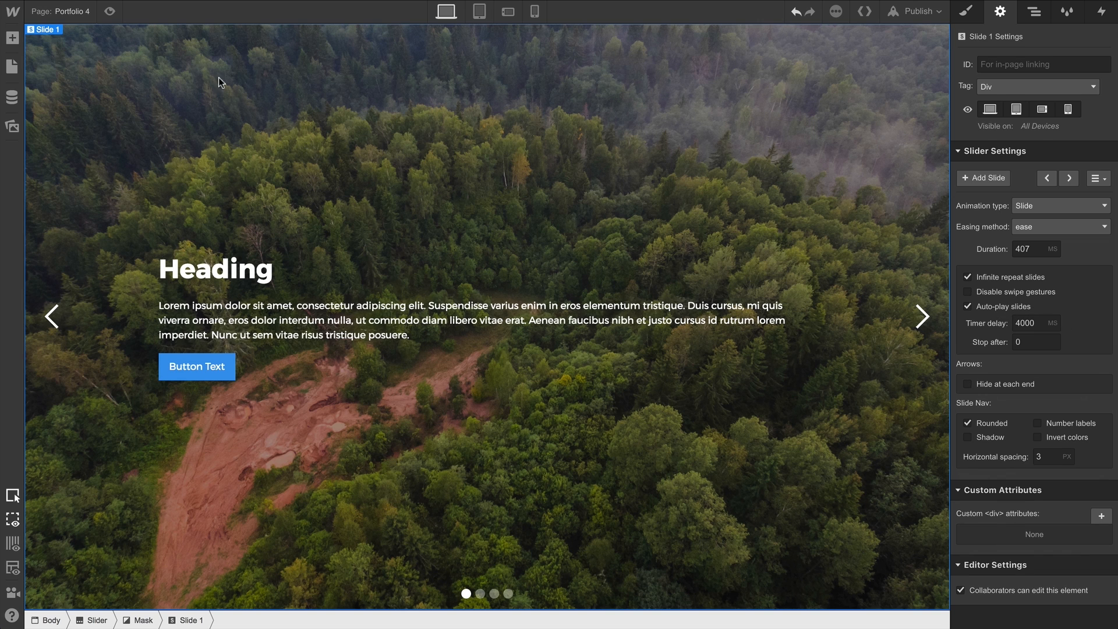
left_click(110, 11)
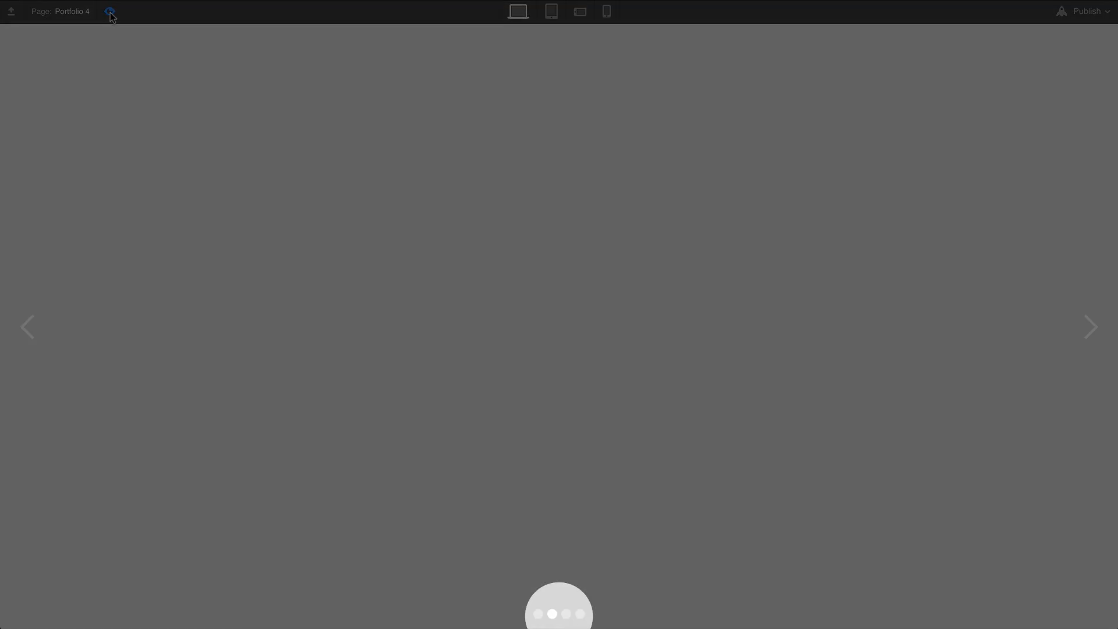
left_click(110, 11)
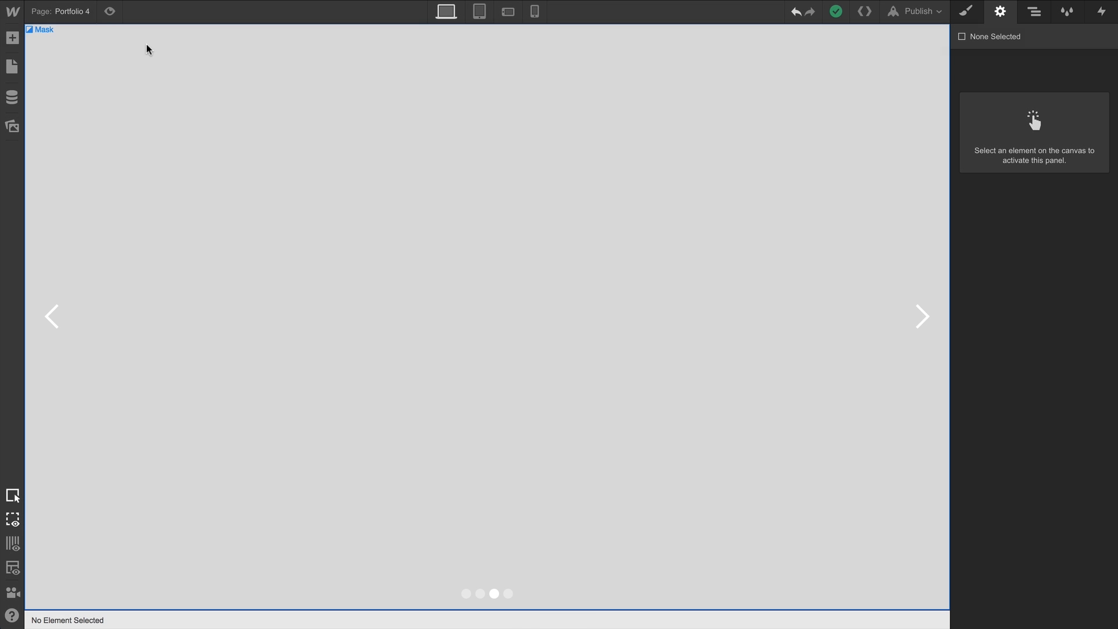
- Hide the slider arrows at each end and check the last and first slides
left_click(464, 594)
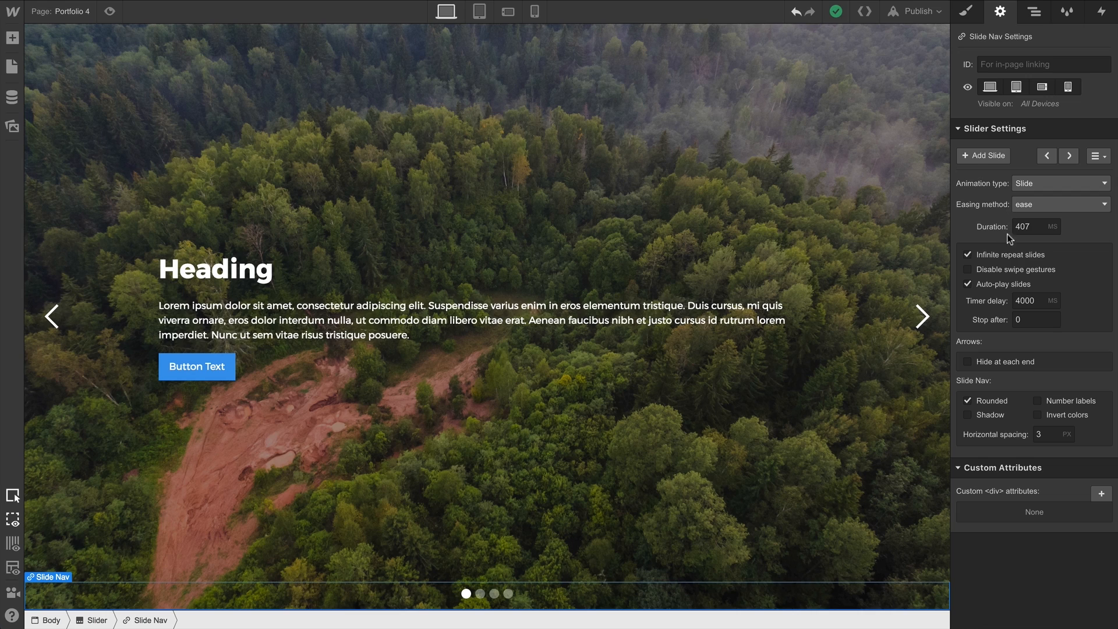
left_click(1012, 358)
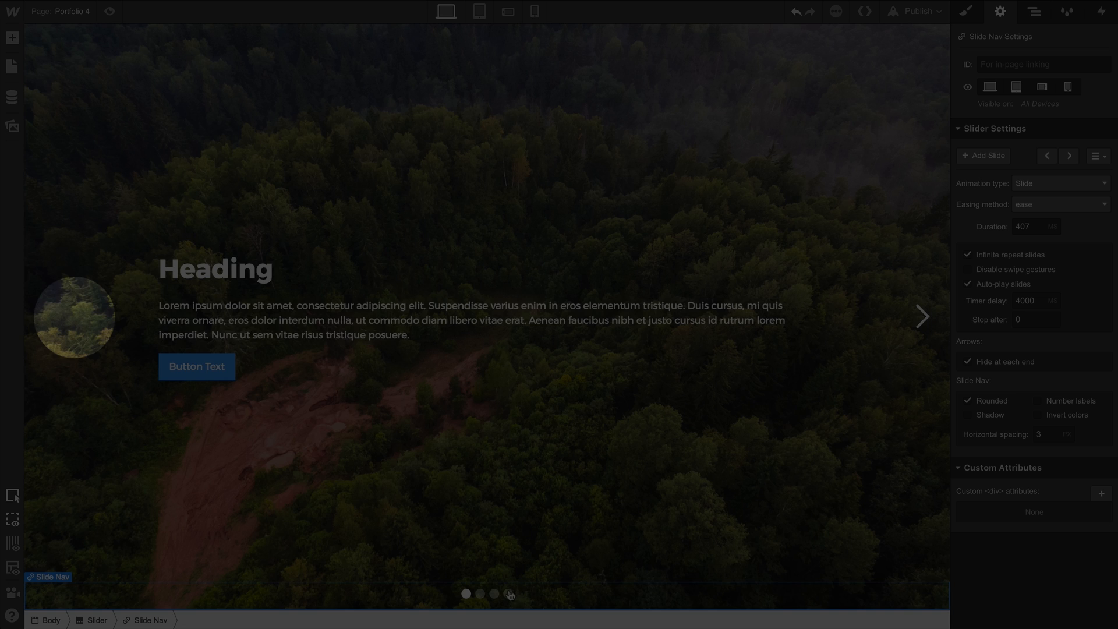
left_click(509, 594)
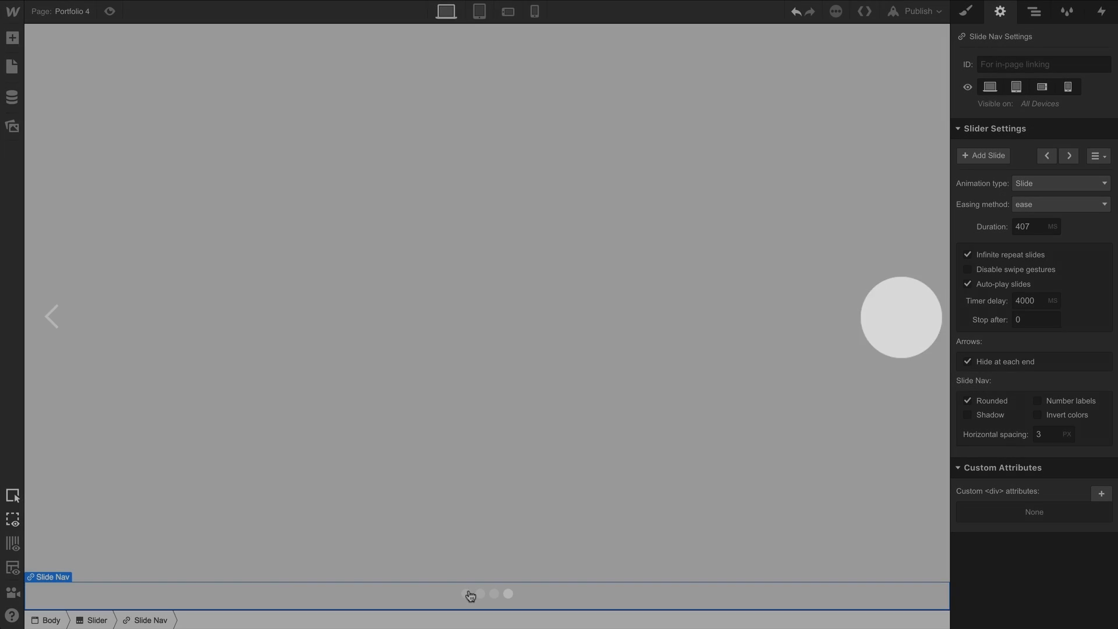
left_click(466, 594)
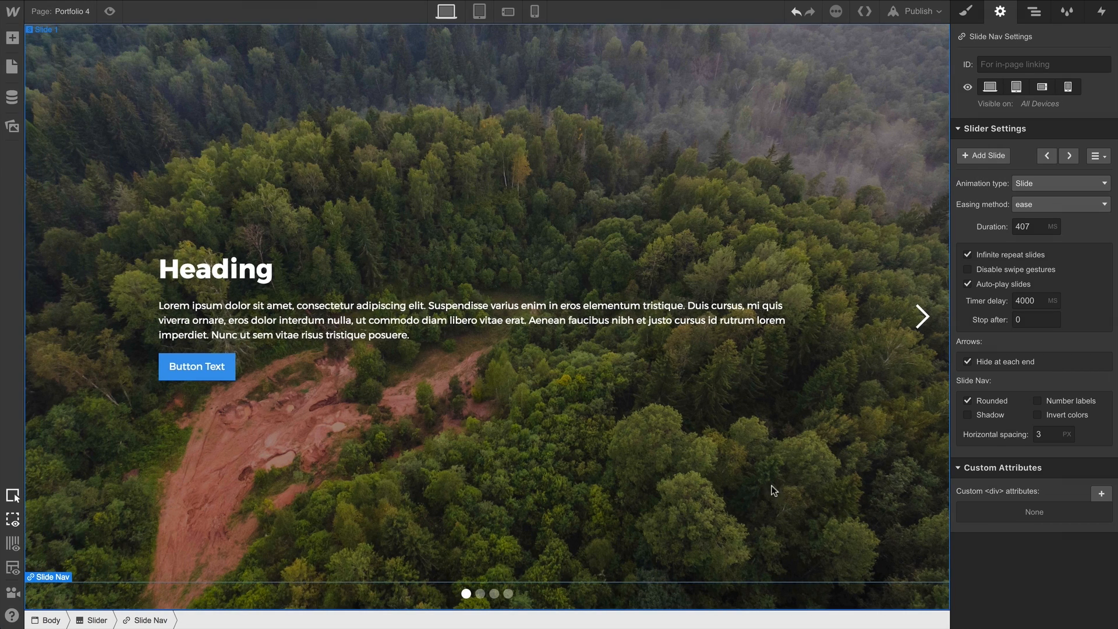
- Turn on the slide nav's shadow, try inverted colours, and set its horizontal spacing to 9 px
left_click(991, 413)
left_click(1070, 414)
left_click(1071, 414)
double_click(1048, 433)
type("9")
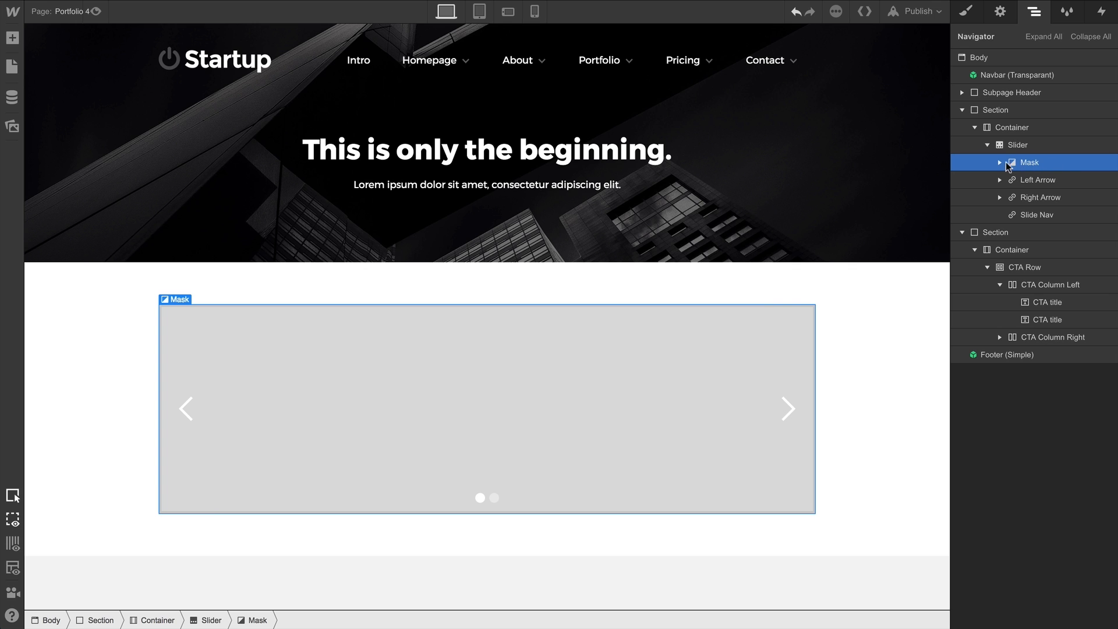
- Expand the slider's Mask and inspect its two slides, the left and right arrows and the slide nav
left_click(1000, 163)
left_click(1035, 180)
left_click(1040, 197)
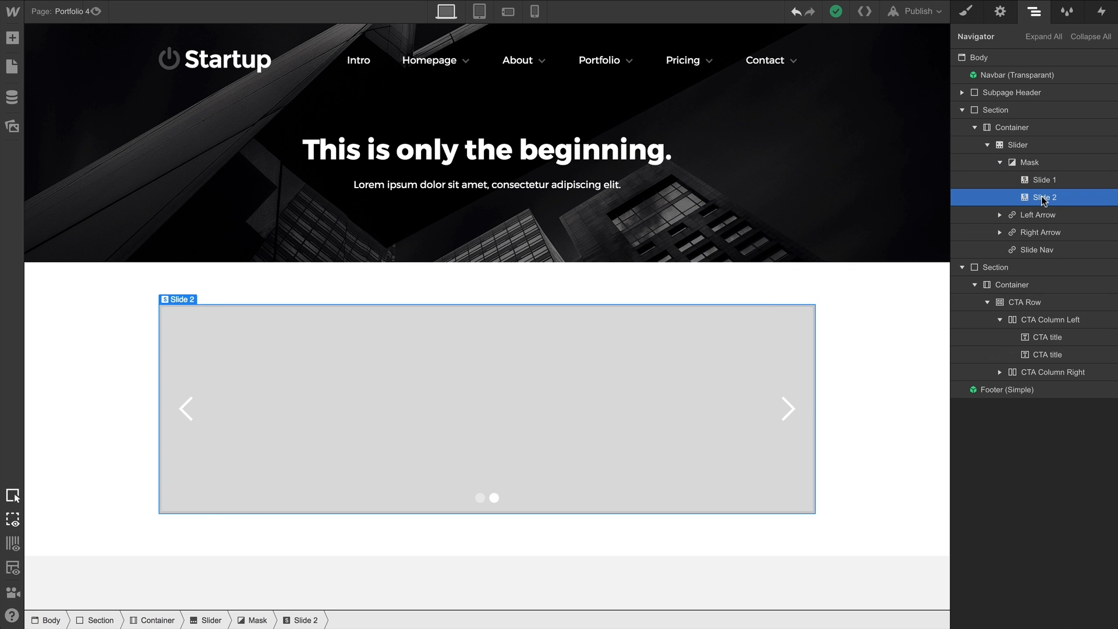
left_click(1025, 215)
left_click(1014, 232)
left_click(1047, 254)
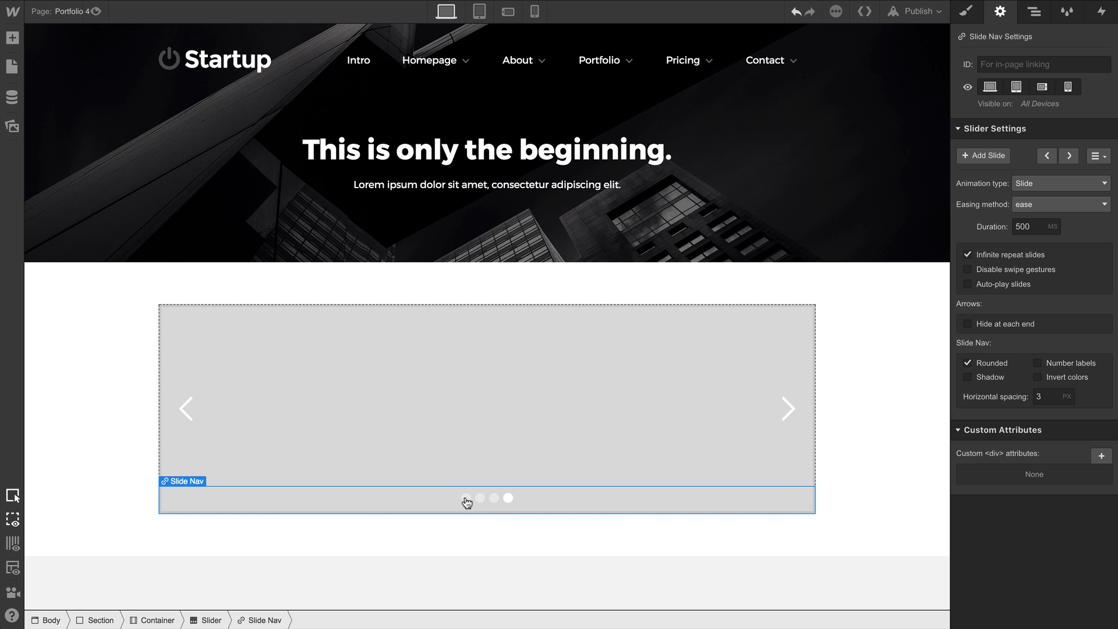
- Switch between the four slides using the nav dots and slider settings, and examine the slides in the page's element hierarchy
left_click(466, 498)
left_click(1070, 156)
left_click(1097, 158)
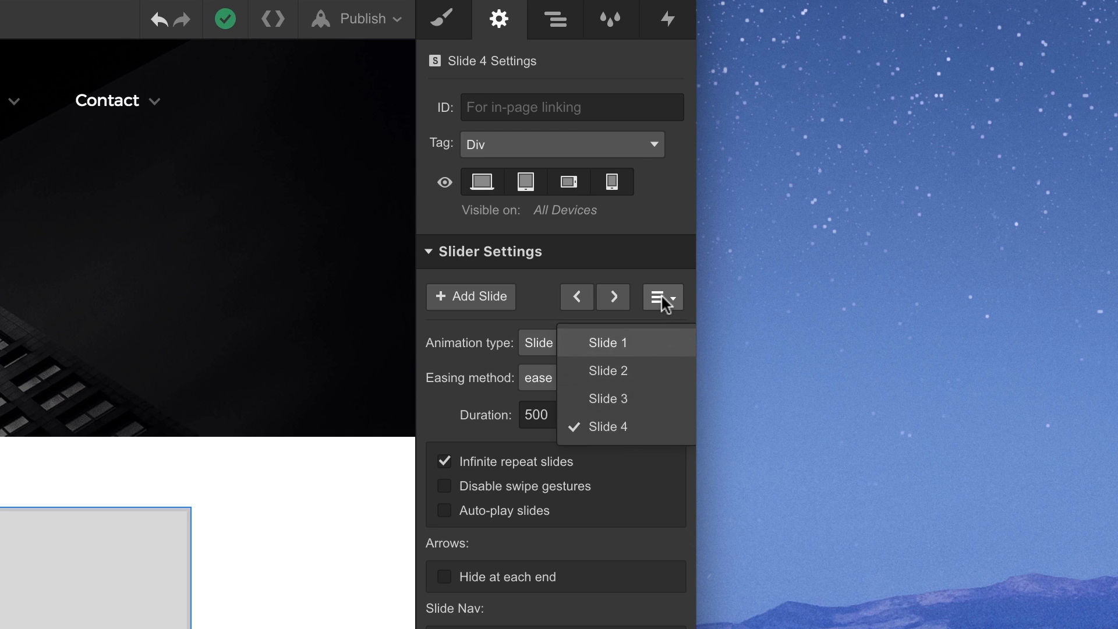
left_click(664, 302)
left_click(560, 29)
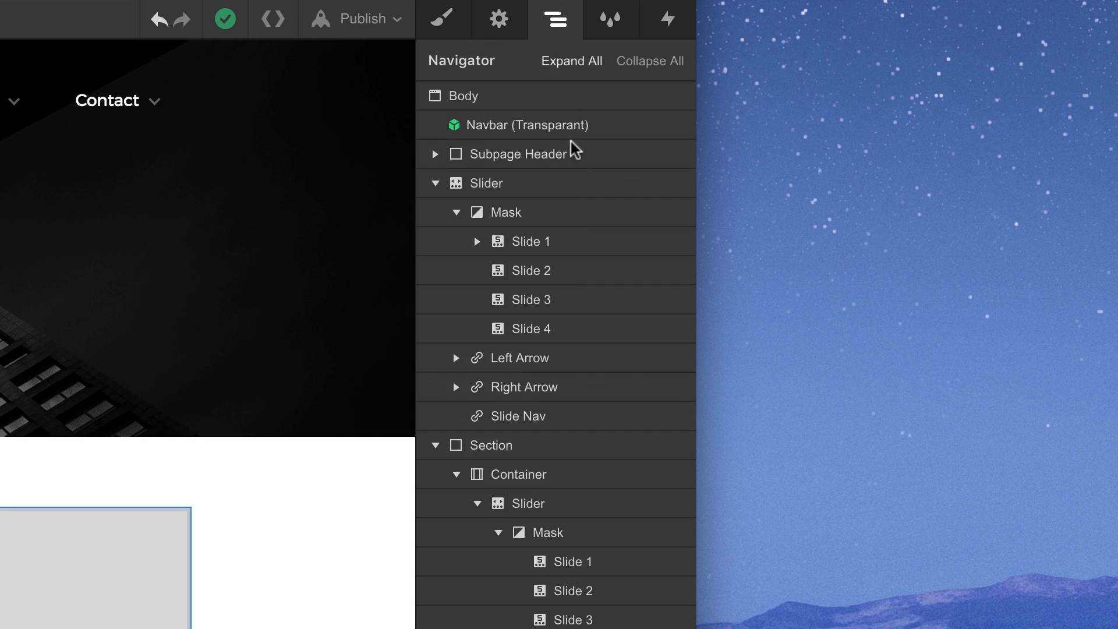
scroll(612, 431, "down", 5)
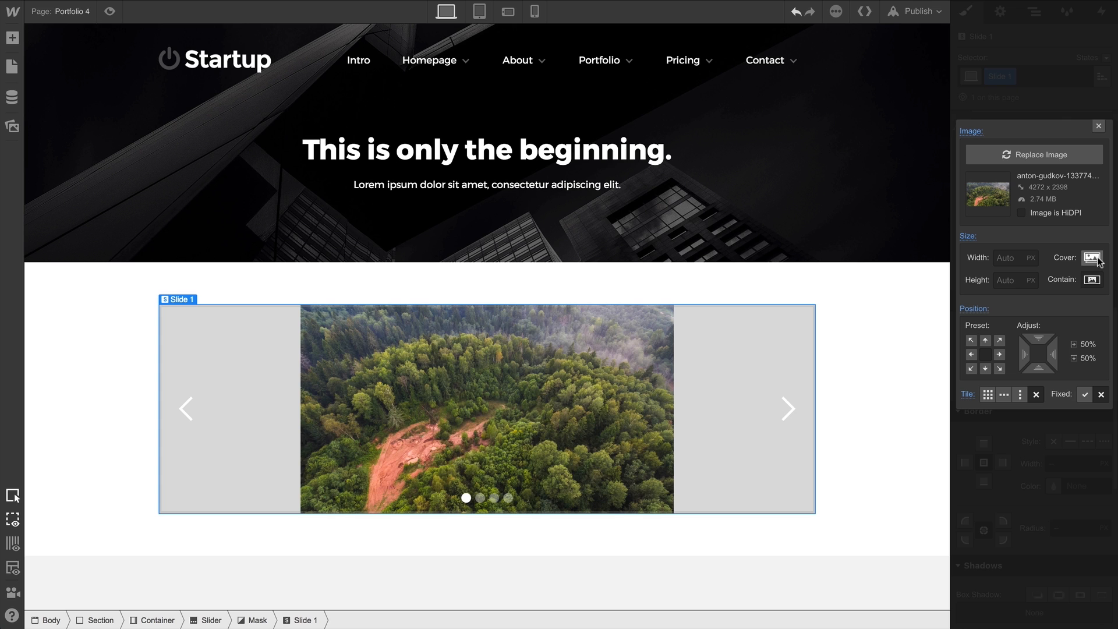
- Set Slide 1's background image size to Cover
left_click(1093, 257)
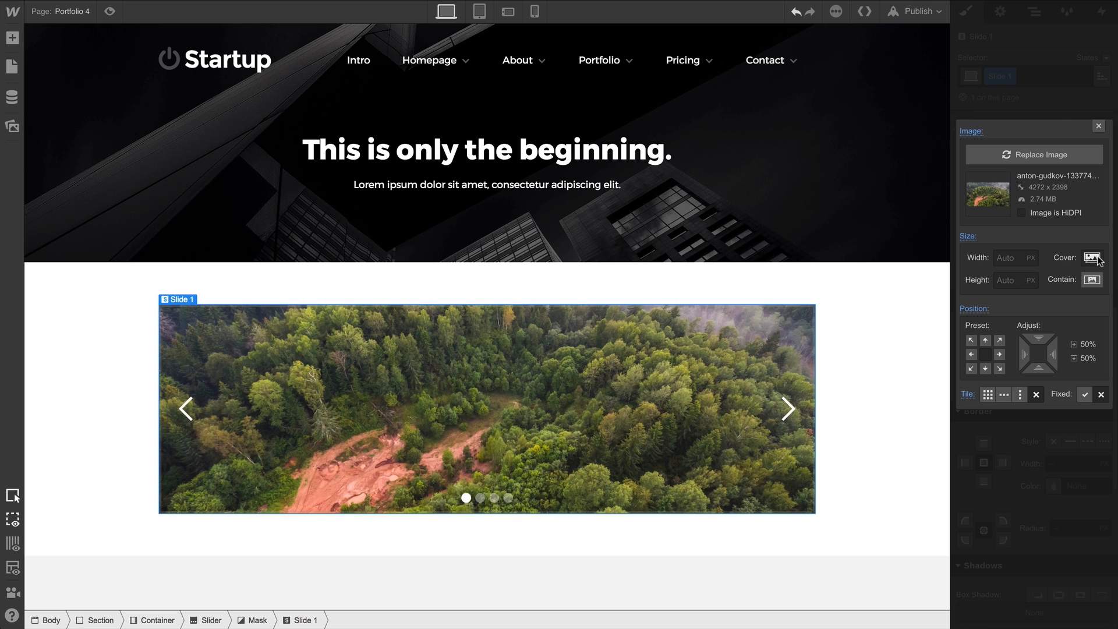